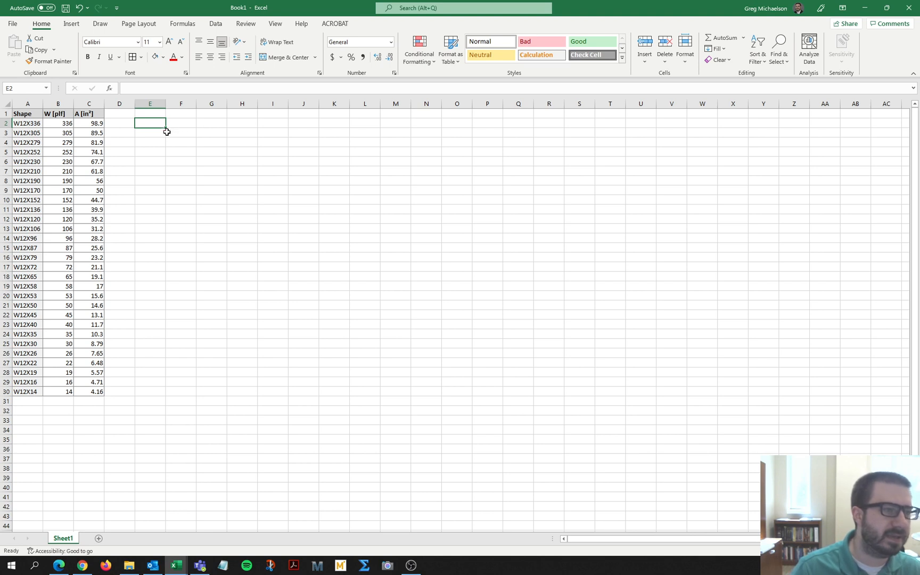
drag(24, 114, 94, 392)
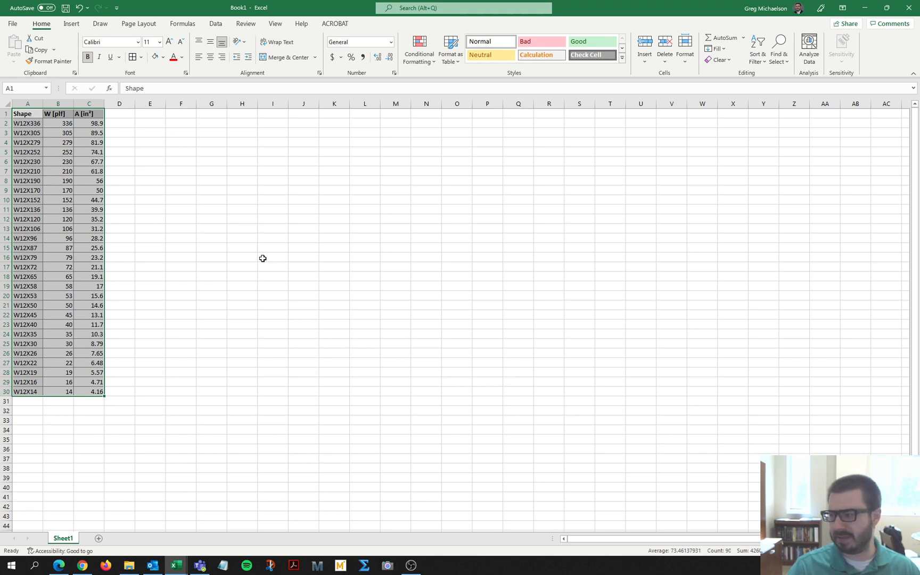
click(218, 226)
drag(20, 124, 19, 389)
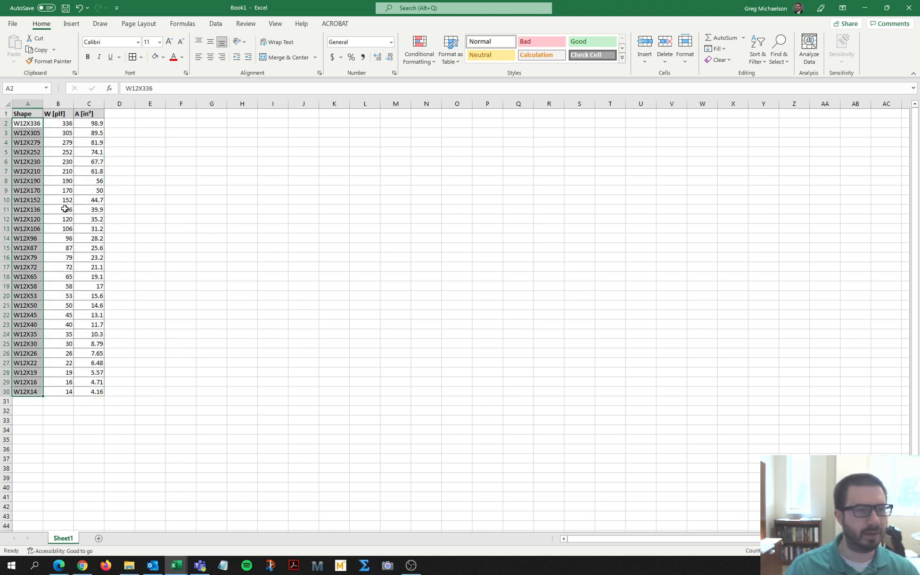
drag(68, 123, 99, 387)
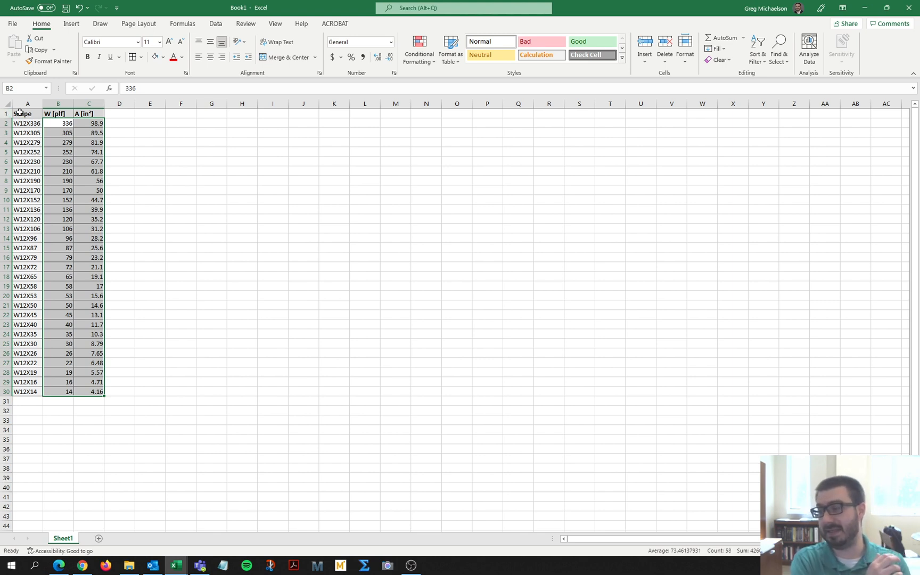
Enter the label Member in cell F3 and the shape designation W12X96 beside it in G3.
click(185, 129)
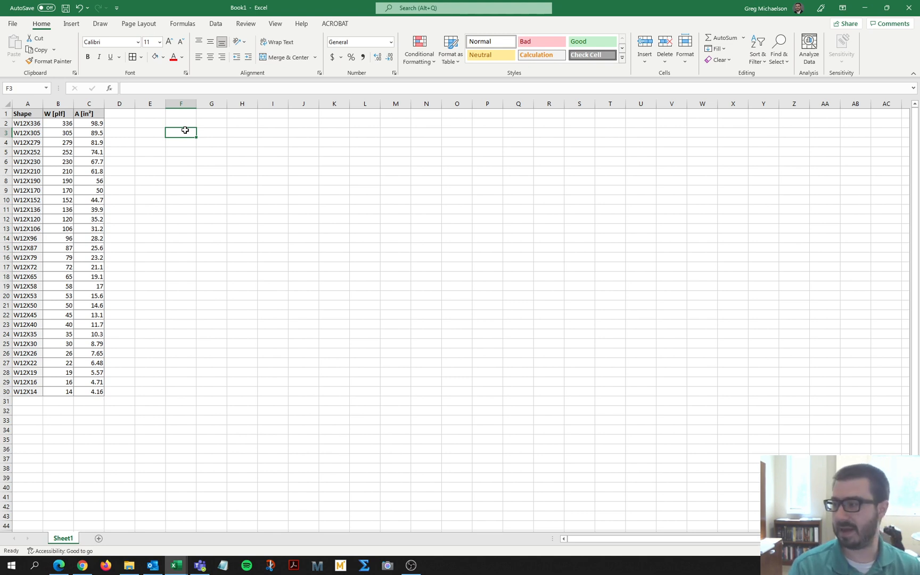
text(Me)
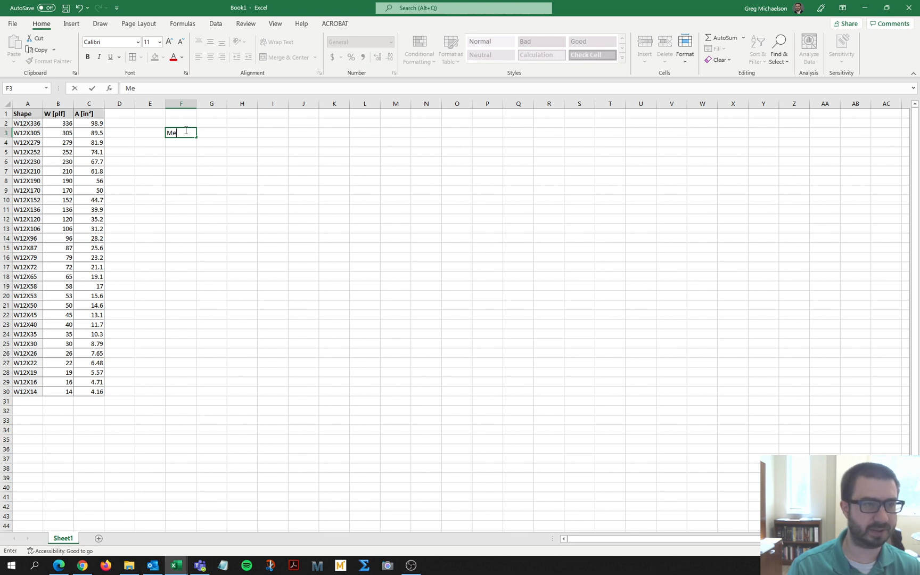
text(mber)
key(Tab)
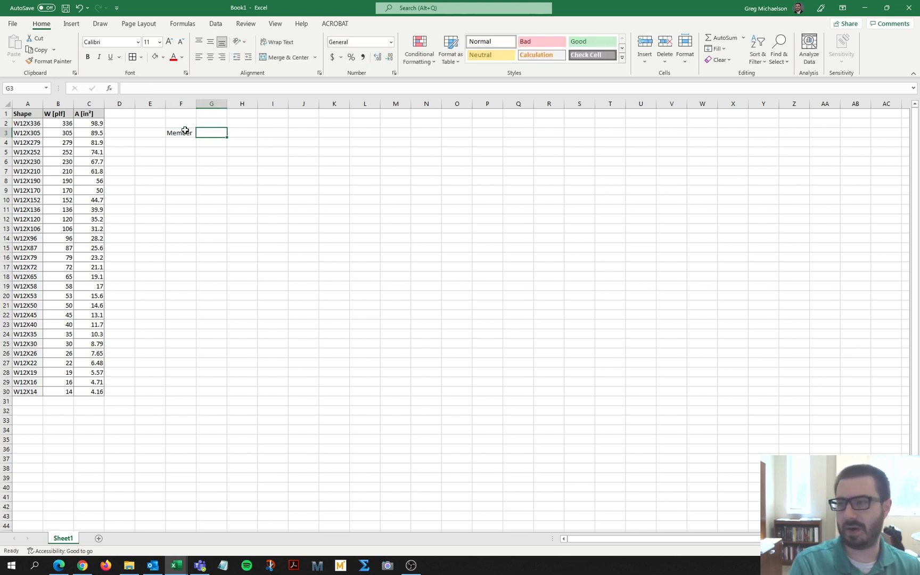
text(W)
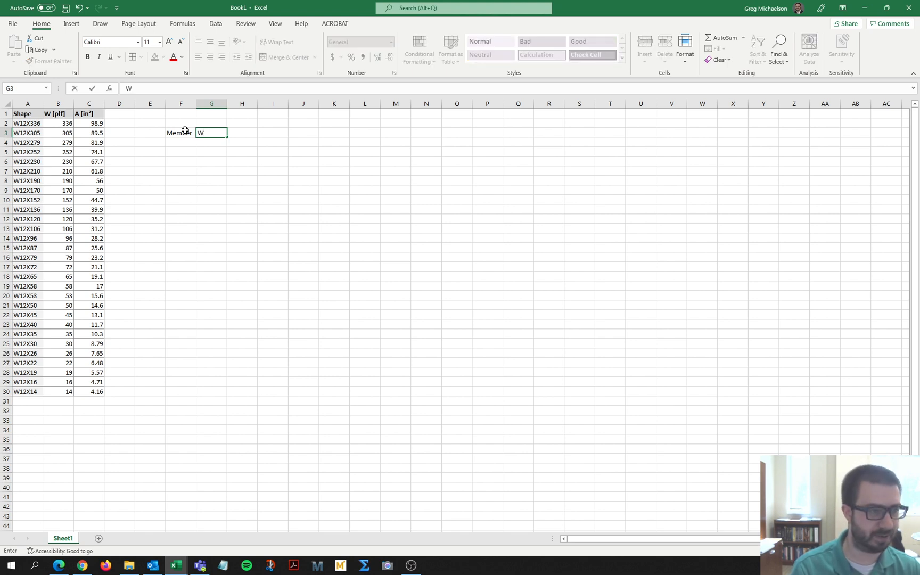
text(12X96)
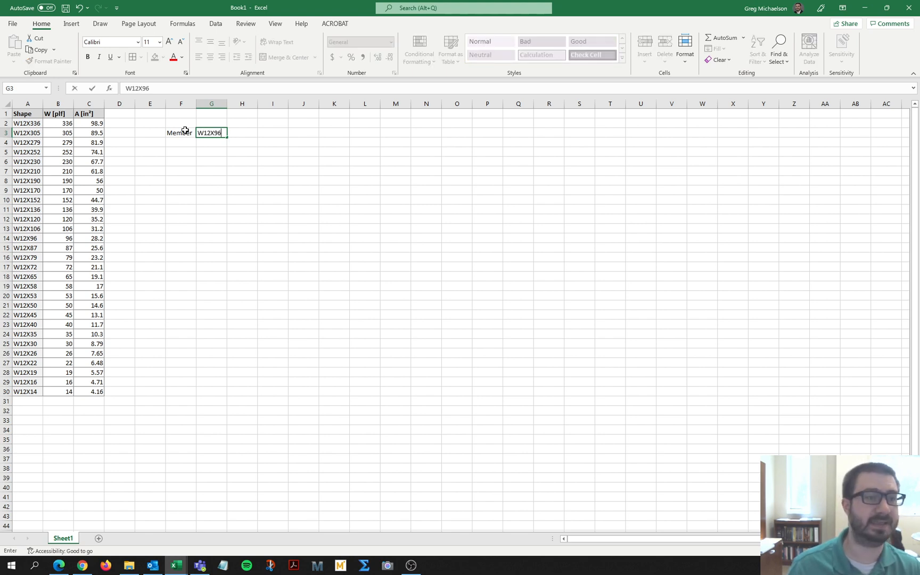
key(Return)
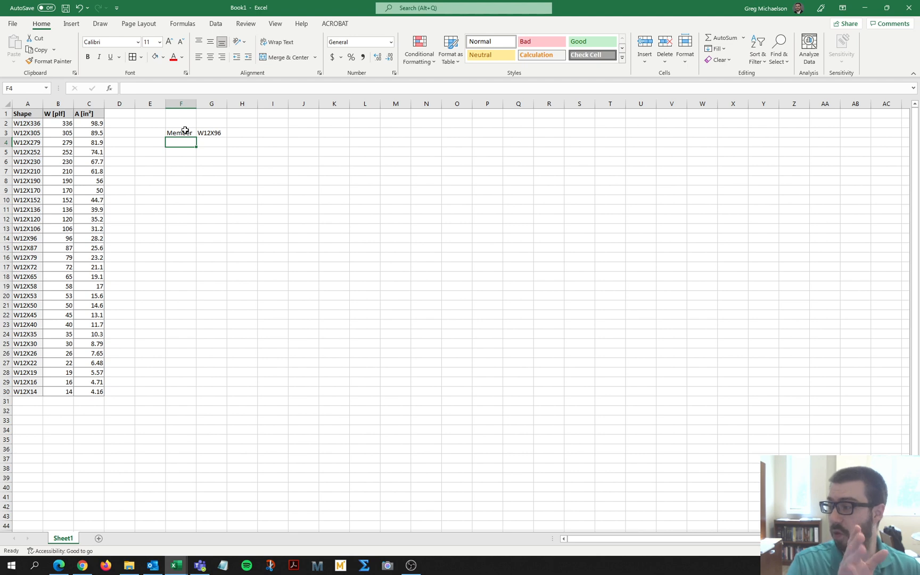
Add the labels W [plf] in F4 and A [in2] in F5, and dismiss the mail notification.
text(W)
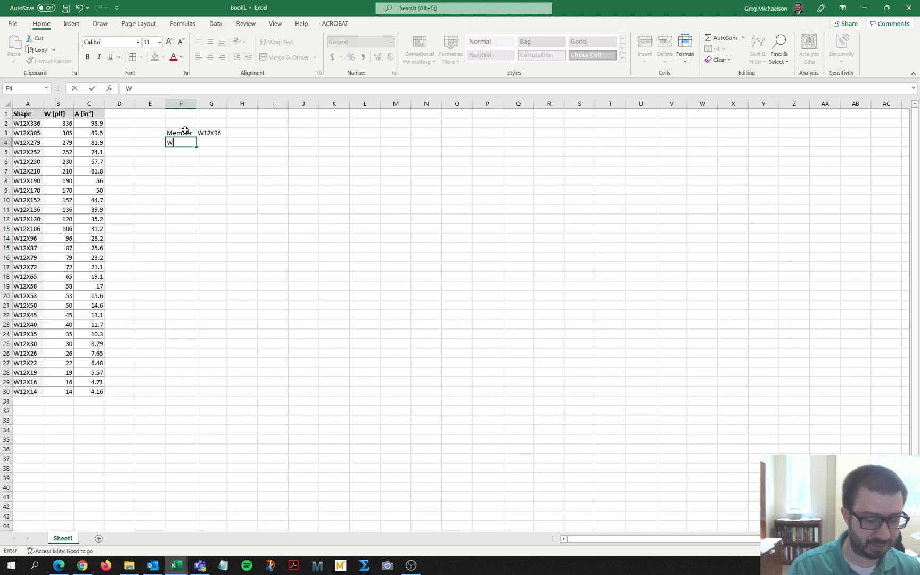
text( [plf])
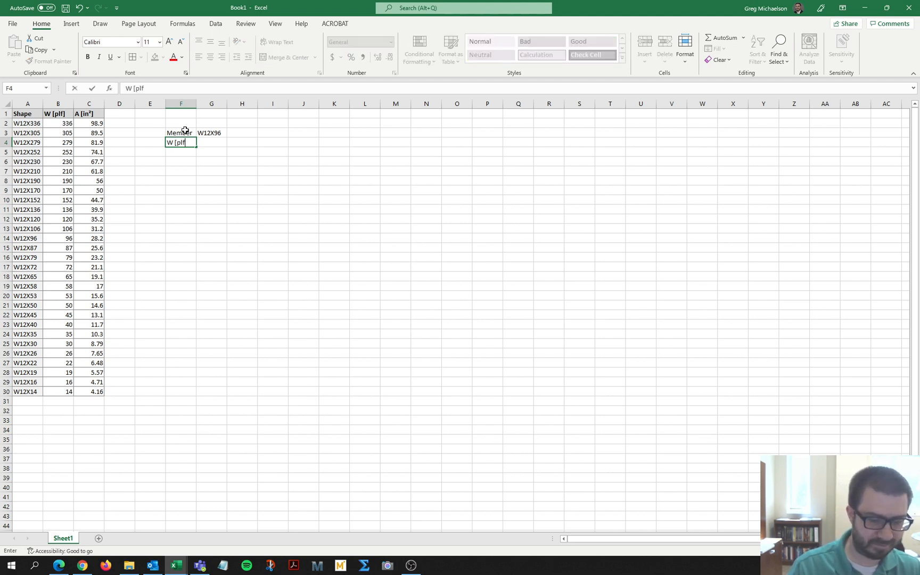
key(Return)
text(A)
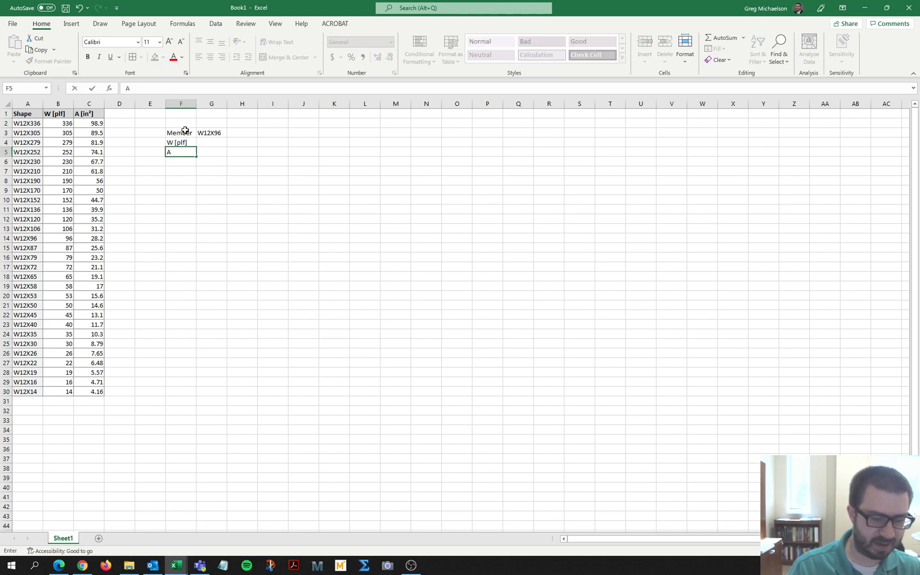
text( [in2])
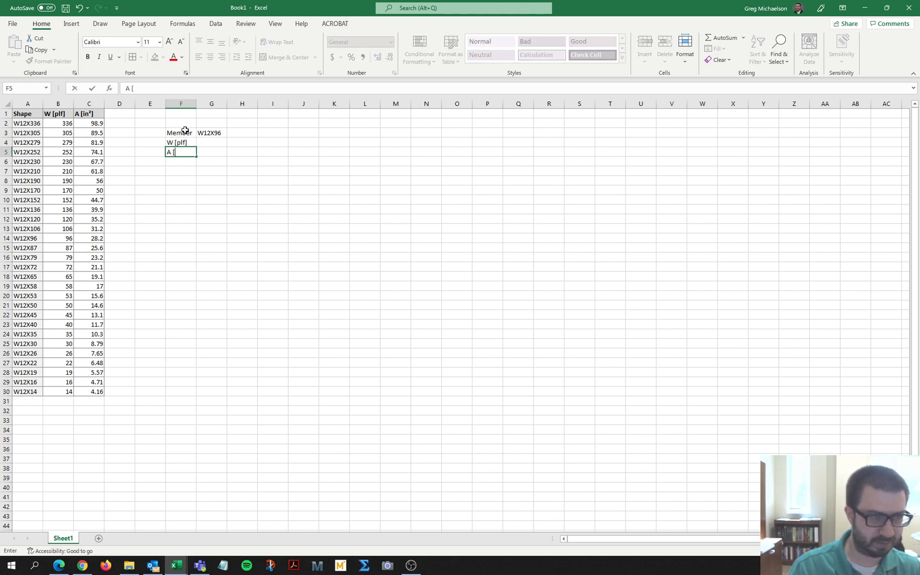
key(Tab)
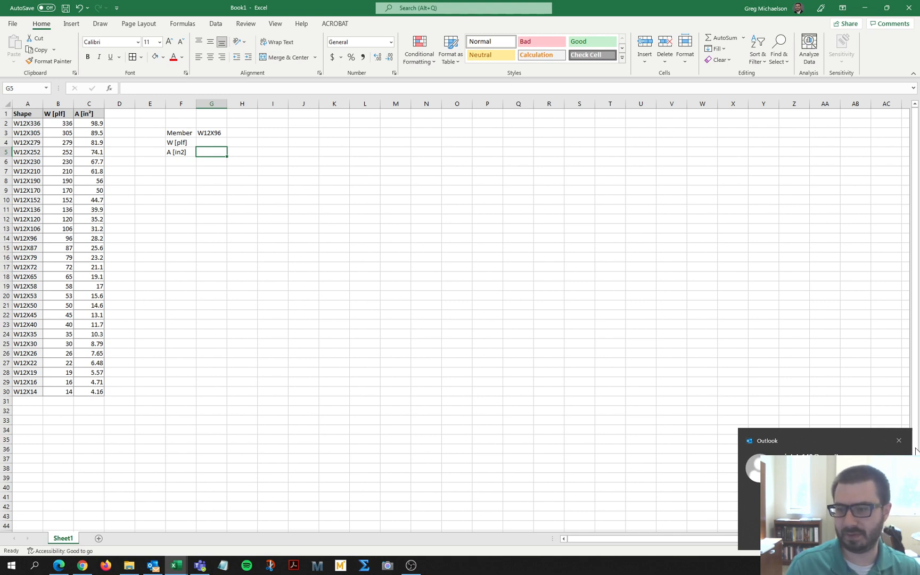
click(898, 441)
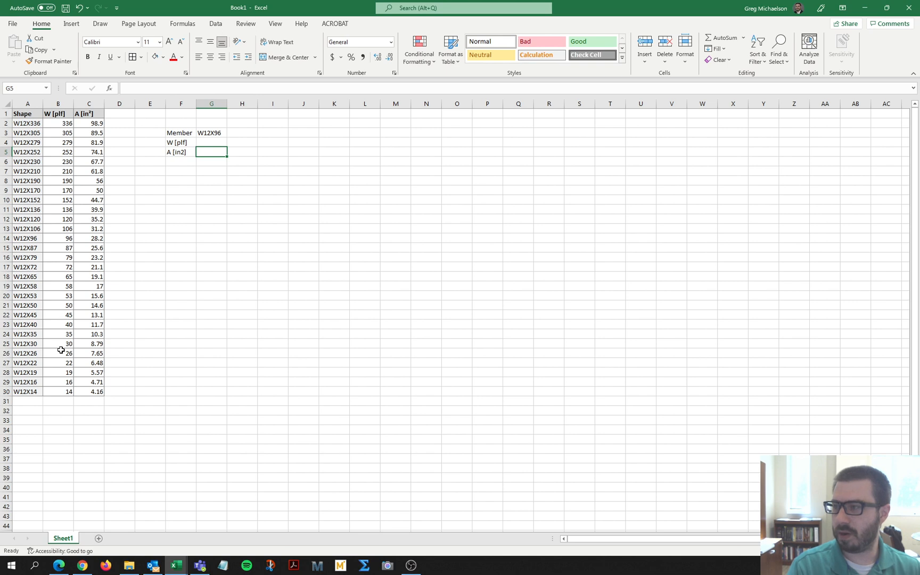
Enter =VLOOKUP(G3,A2:C30,2,FALSE) in G4 to look up the member's weight by exact match.
key(Up)
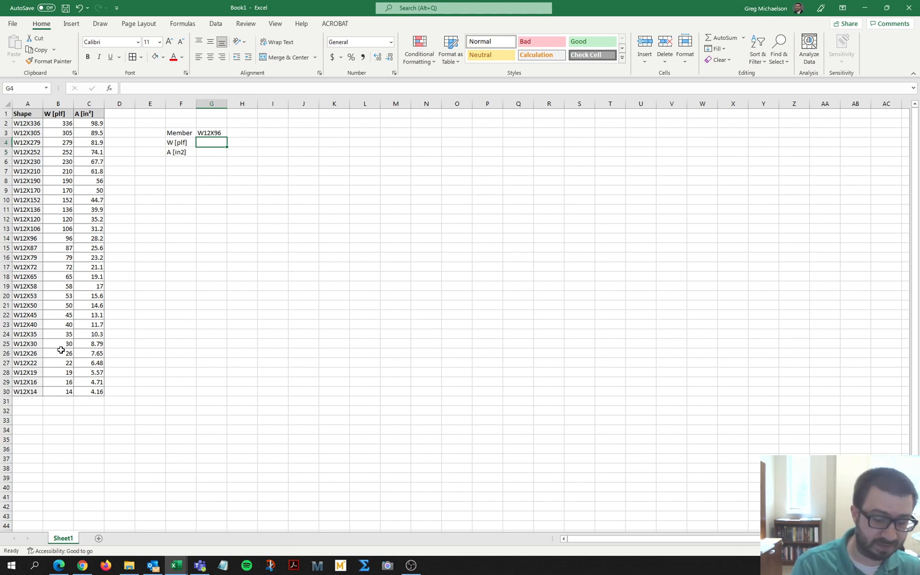
text(=vlooku)
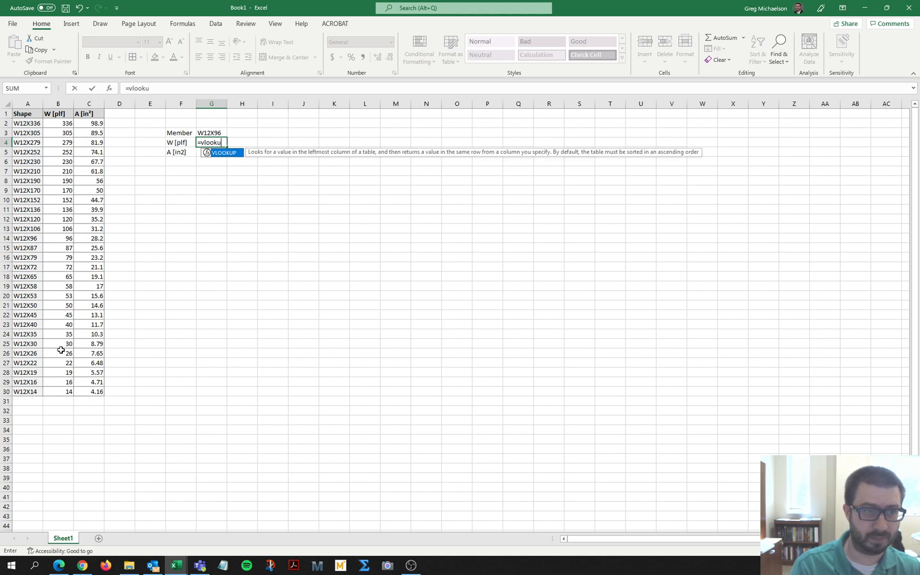
text(p()
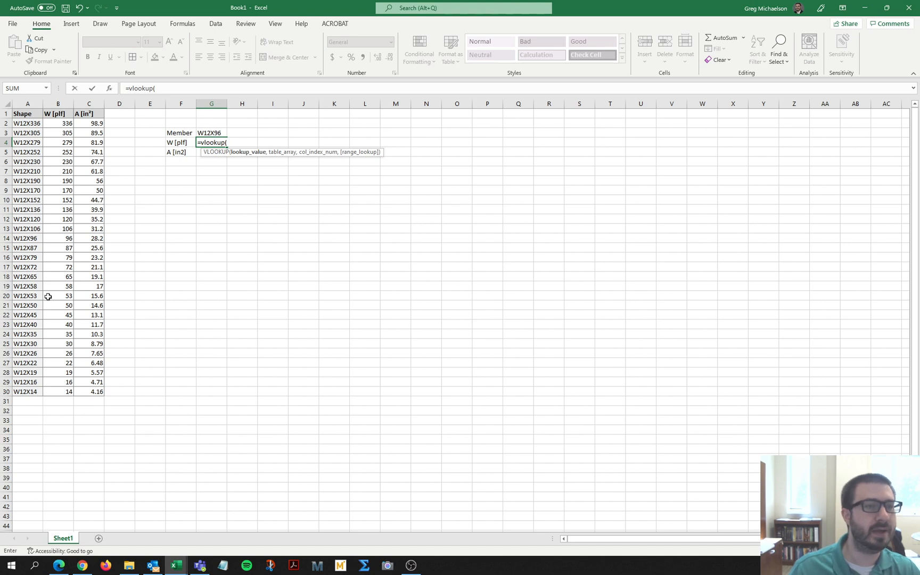
click(215, 132)
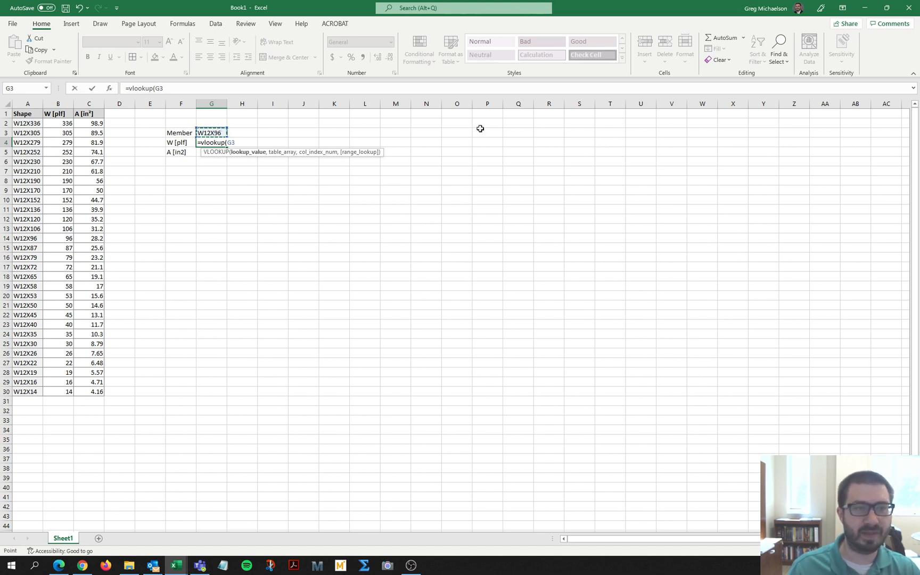
text(,)
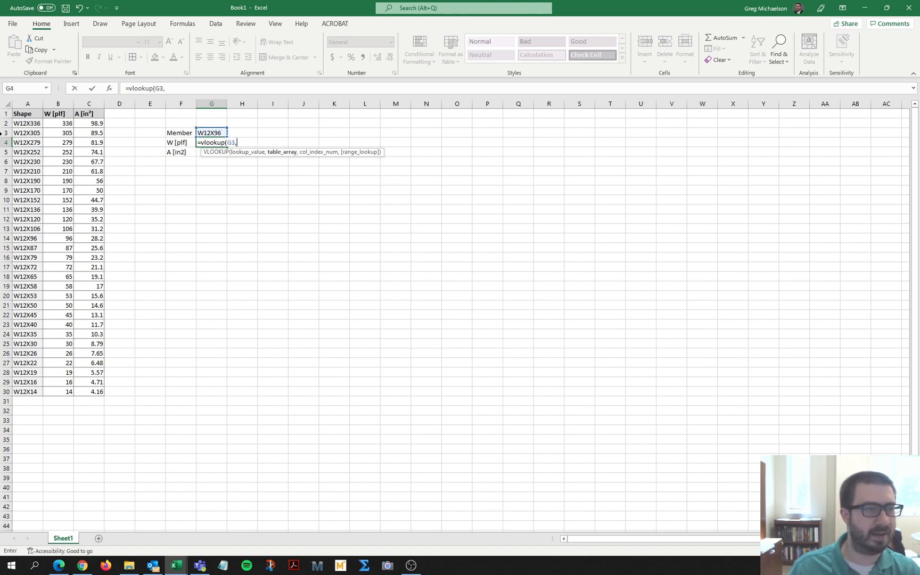
drag(24, 122, 95, 392)
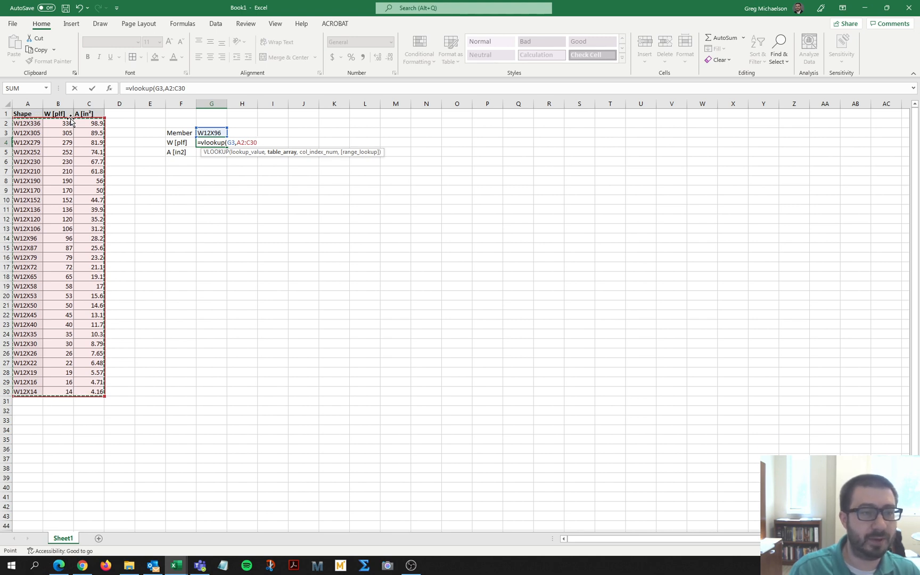
text(,2)
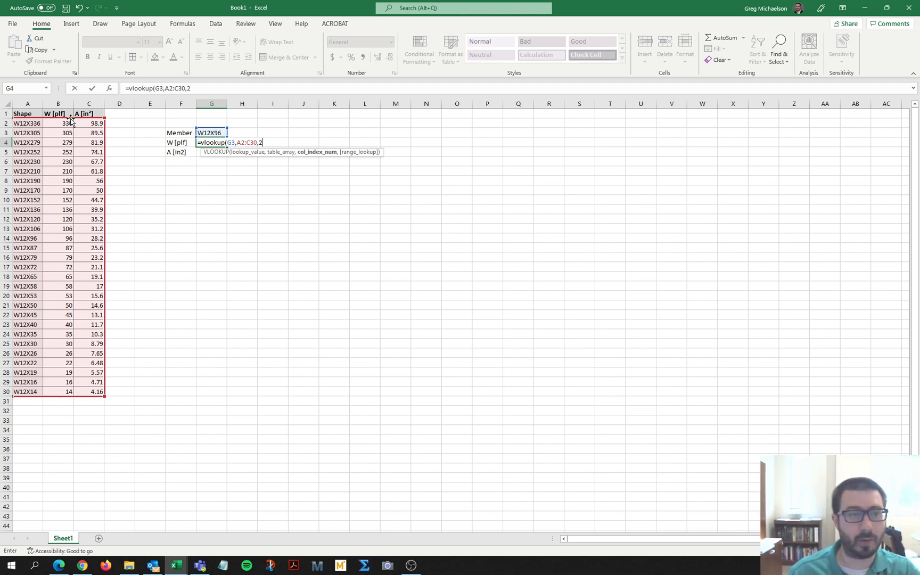
text(,)
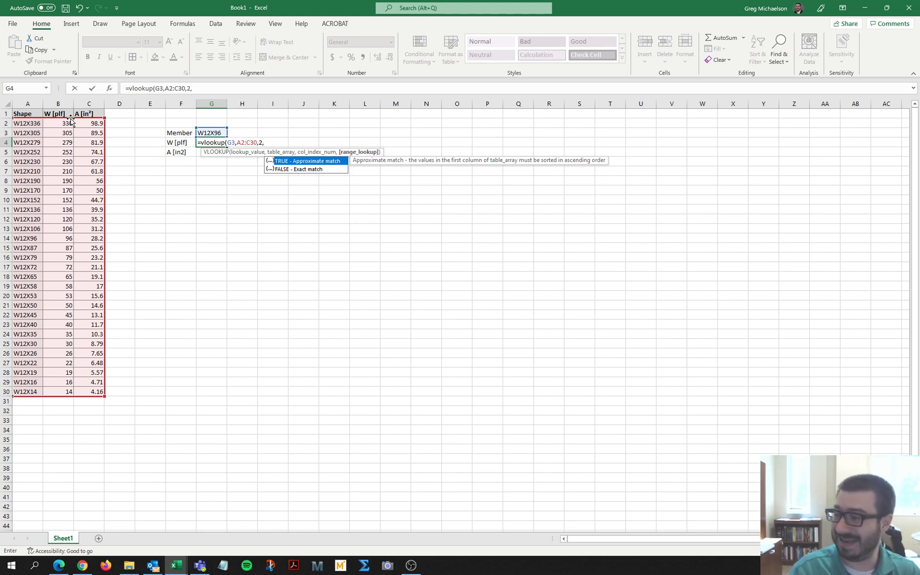
text(false)
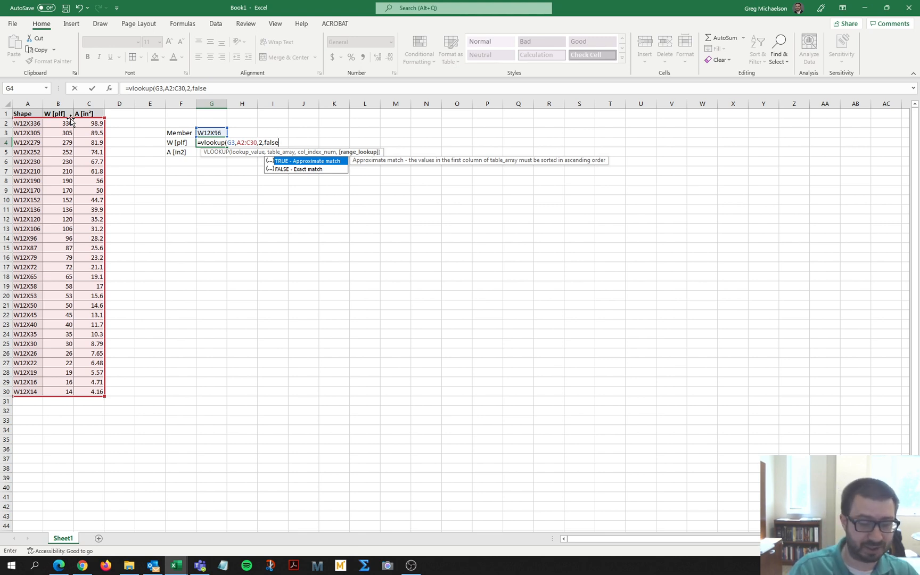
text())
key(Return)
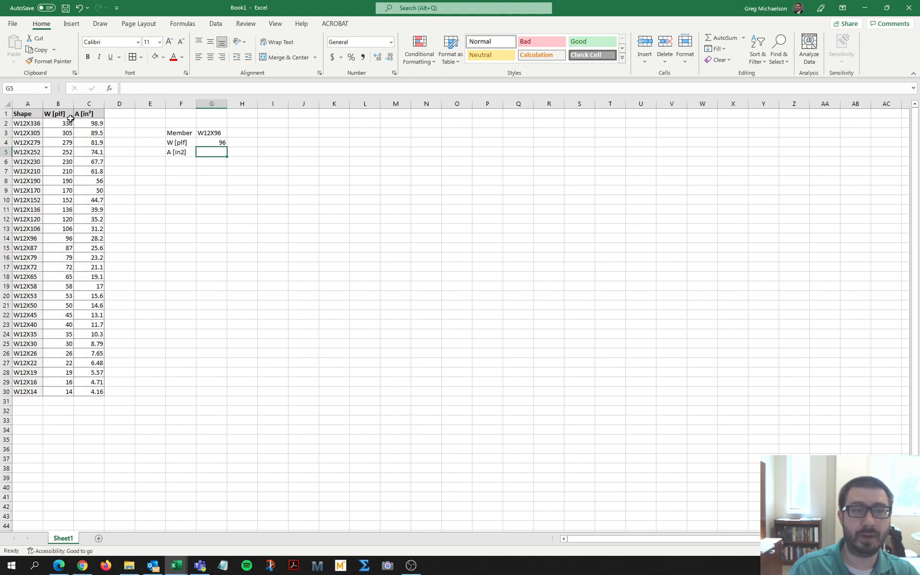
Copy the weight lookup formula's text into G5 and change its column index to 3 to return the member's area.
click(222, 143)
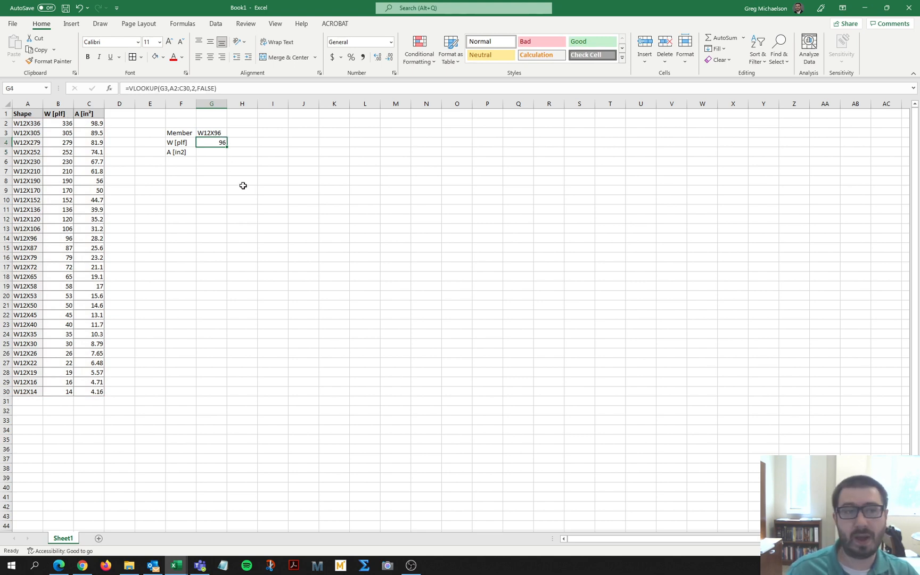
drag(249, 87, 126, 88)
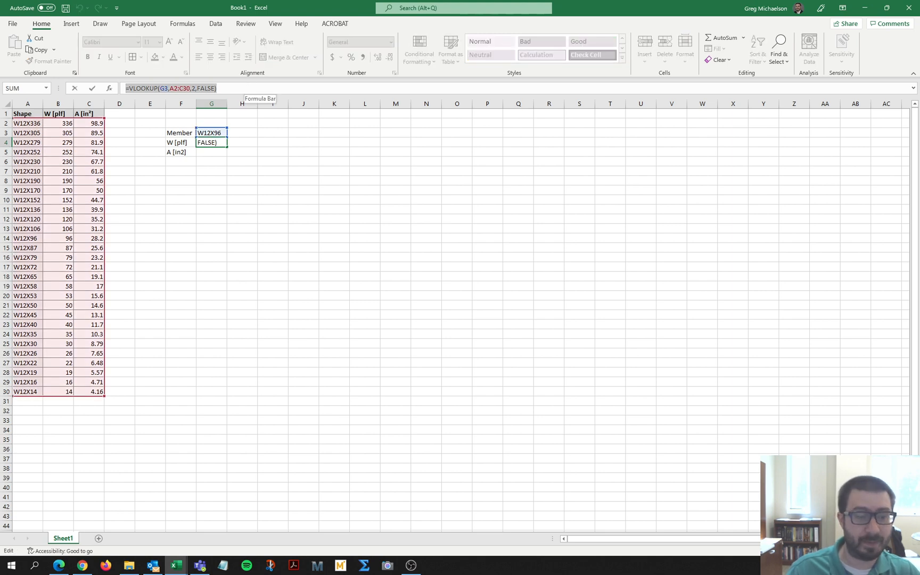
key(ctrl+c)
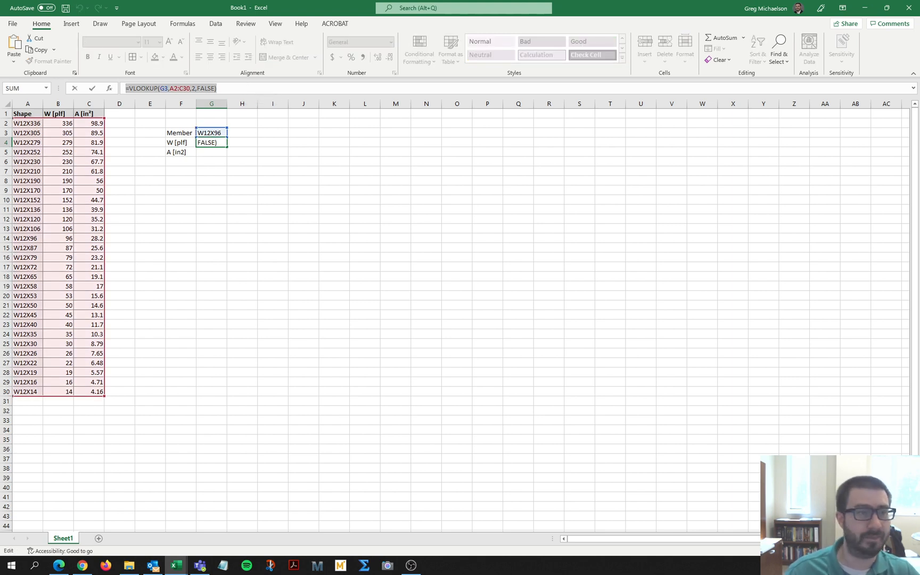
key(Return)
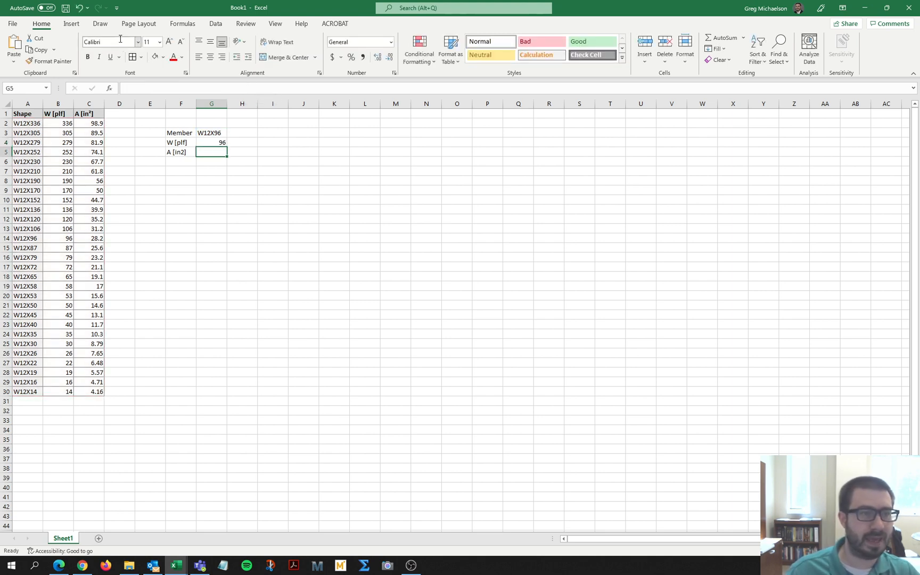
key(ctrl+v)
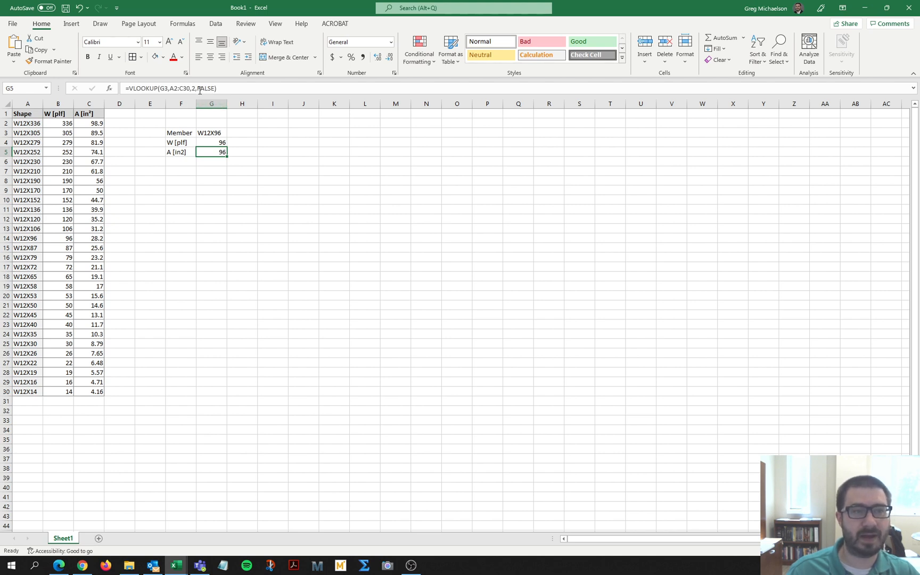
double_click(194, 89)
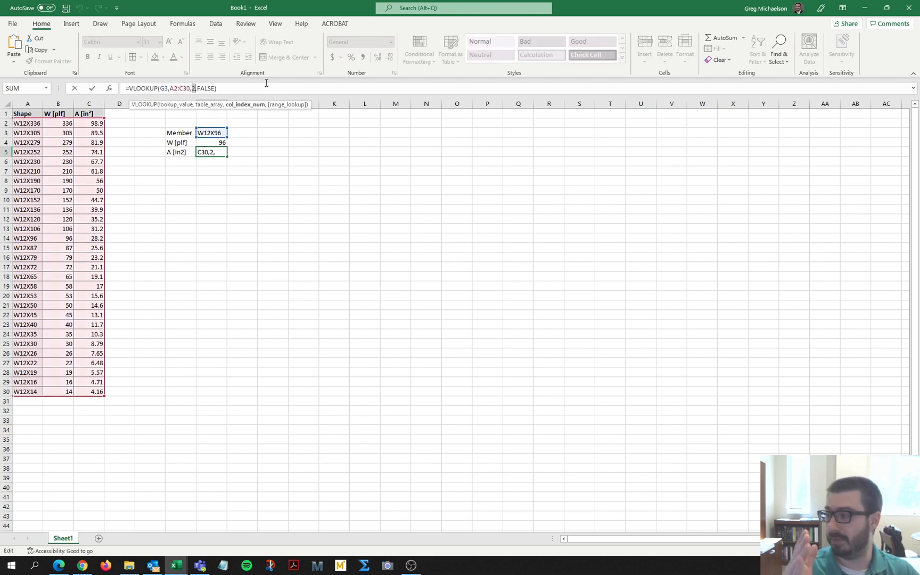
text(3)
key(Return)
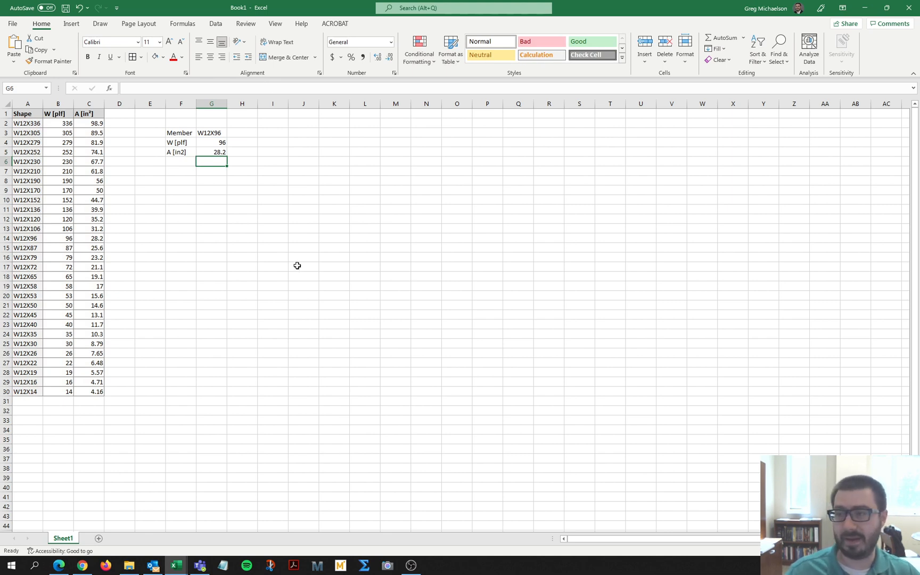
drag(68, 242, 93, 238)
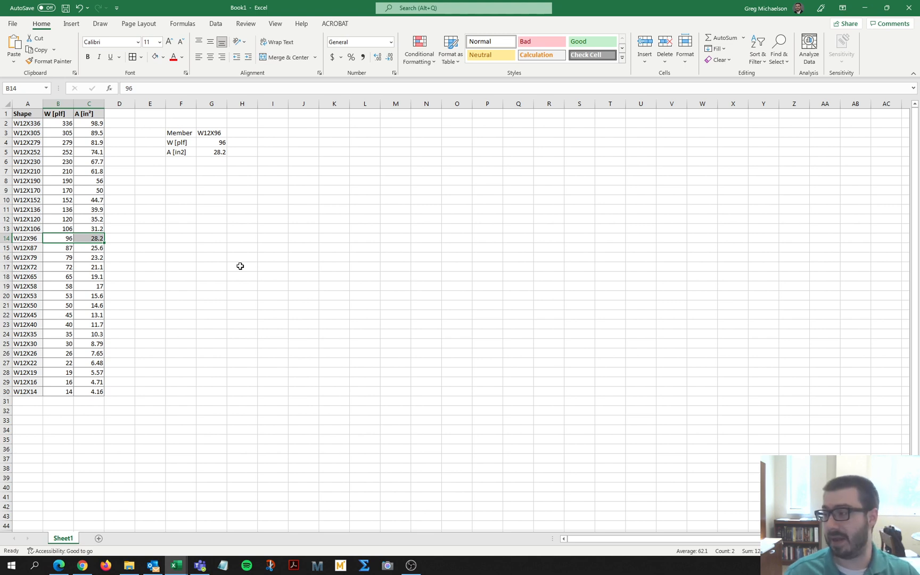
Change the member designation in G3 to W12X22.
click(207, 135)
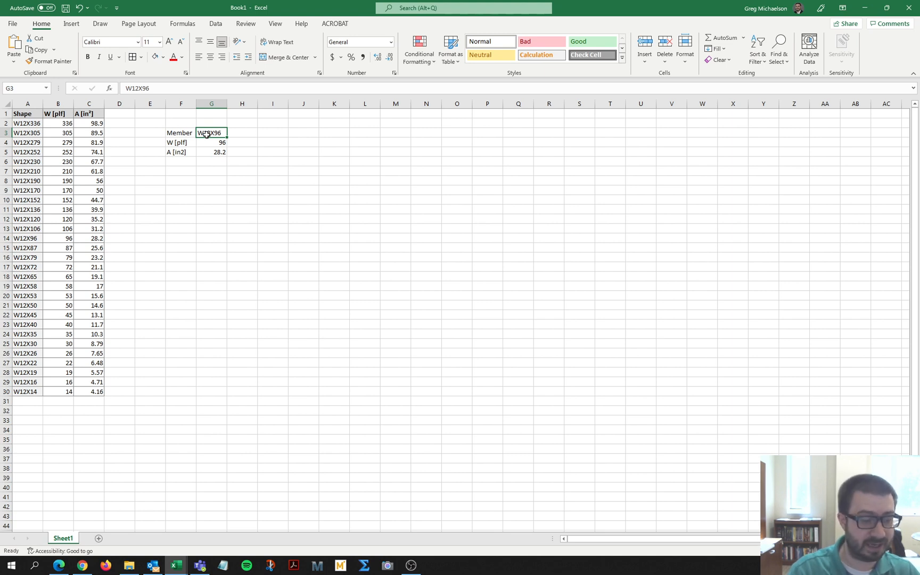
key(F2)
key(BackSpace)
key(BackSpace)
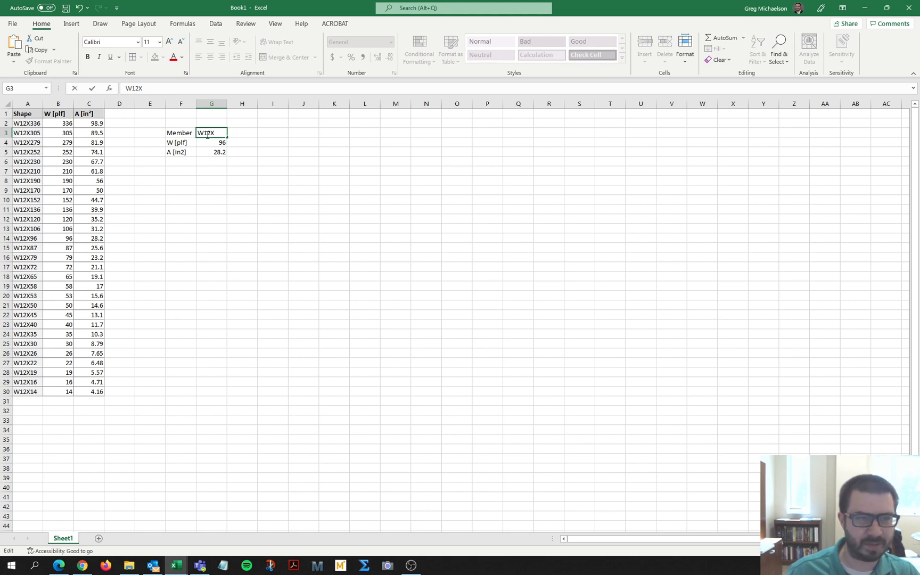
text(22)
key(Return)
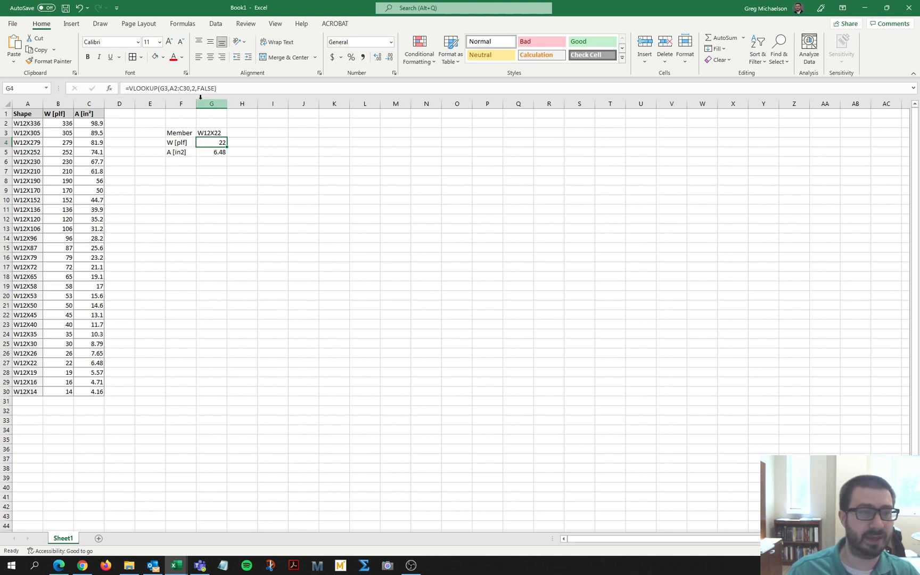
Make the table range absolute as $A$2:$C$30 in the weight and area lookup formulas in G4 and G5.
click(184, 87)
click(183, 88)
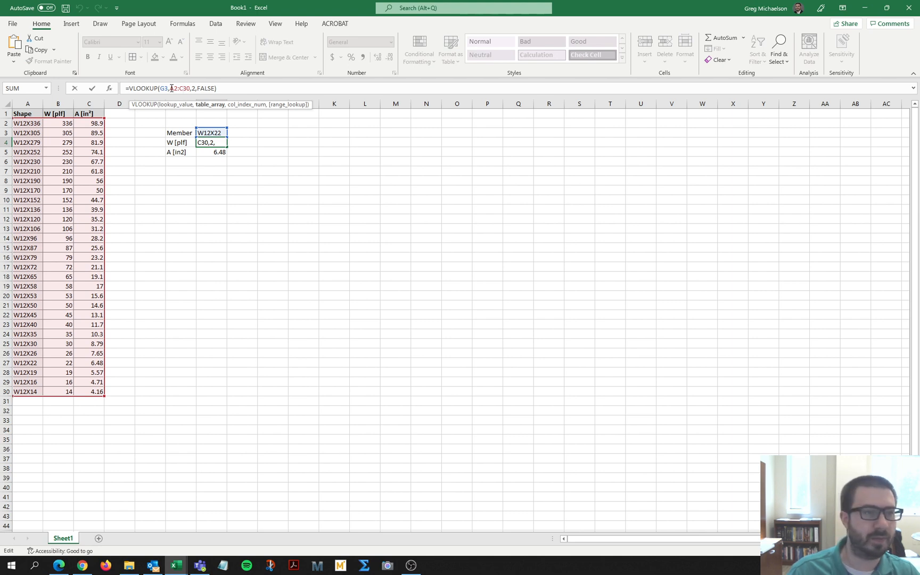
drag(171, 88, 190, 90)
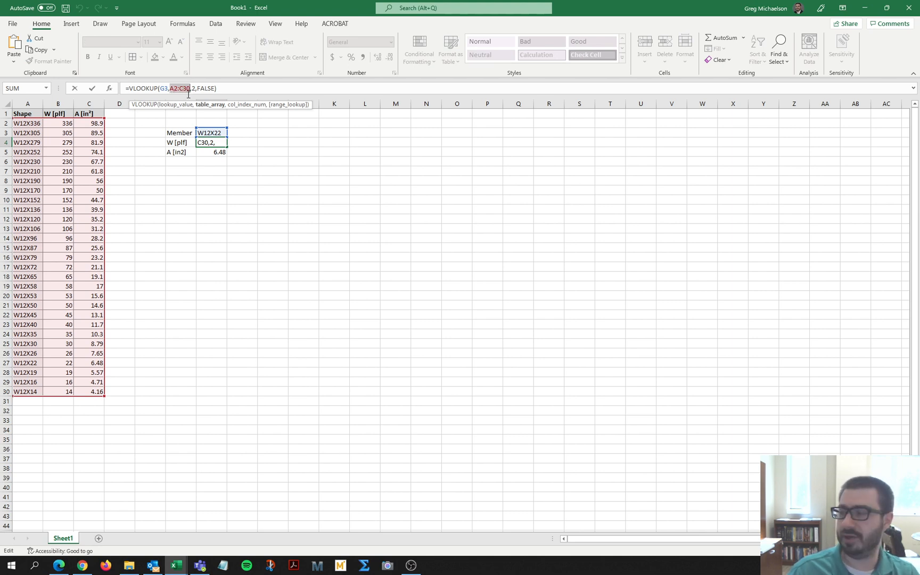
key(F4)
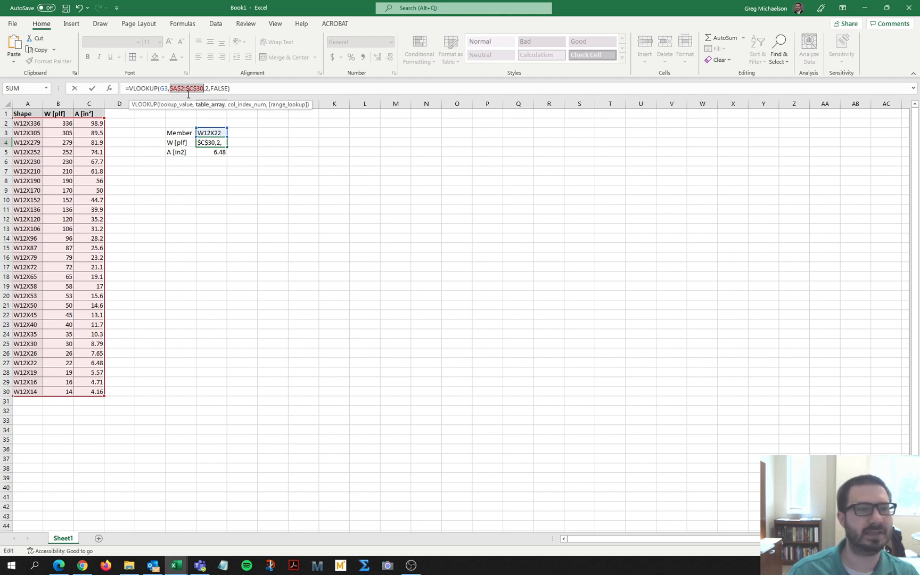
key(Return)
drag(189, 89, 177, 88)
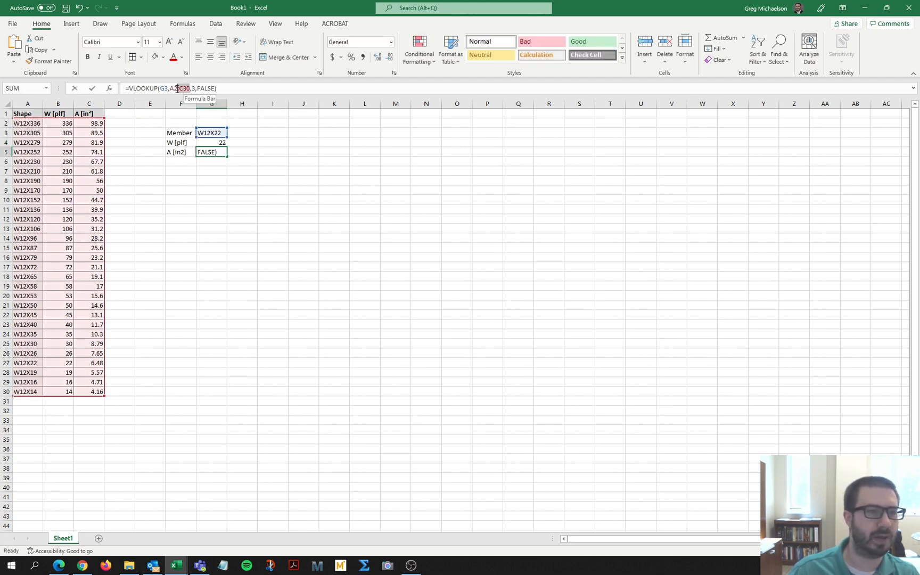
key(F4)
key(Return)
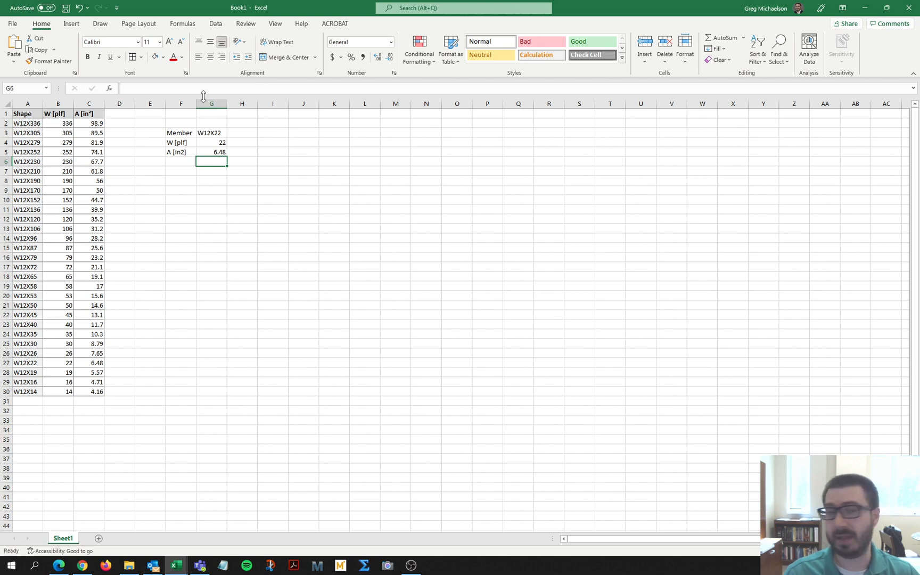
Add List data validation with an in-cell dropdown to member cell G3, using the shape names in $A$2:$A$30 as source.
click(202, 132)
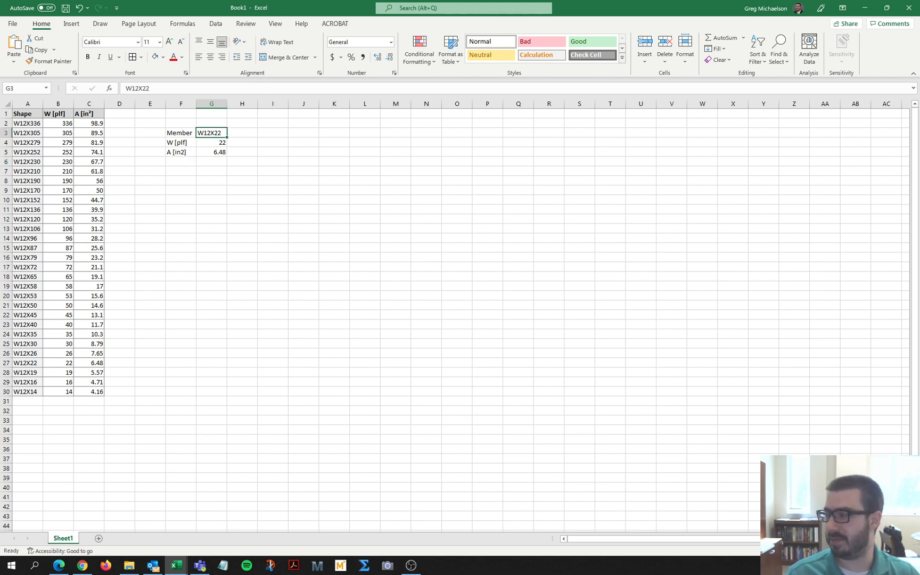
click(215, 25)
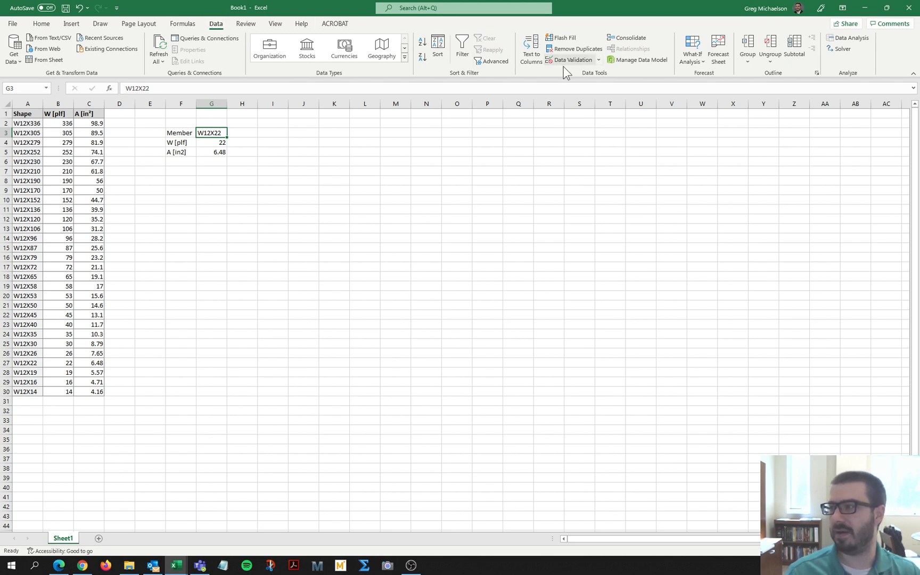
click(598, 59)
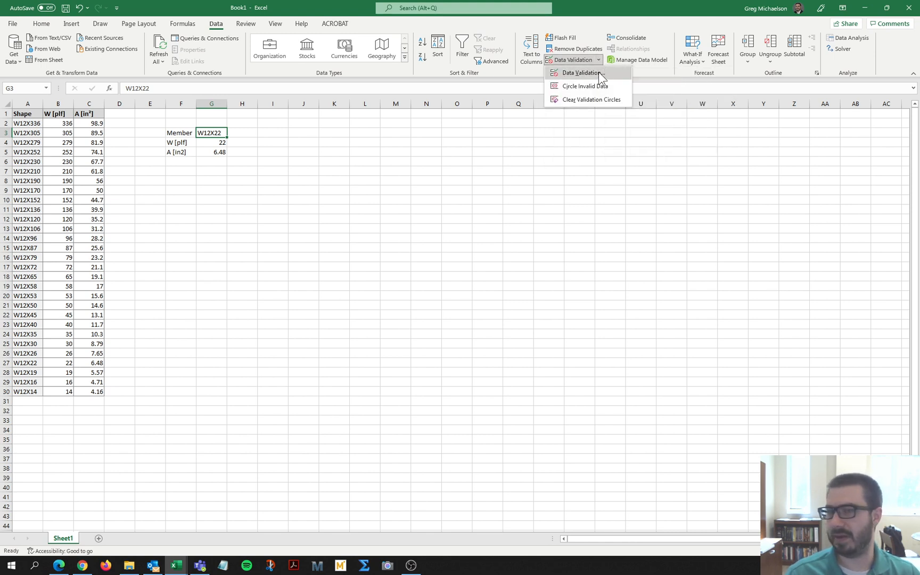
click(599, 73)
drag(330, 165, 516, 172)
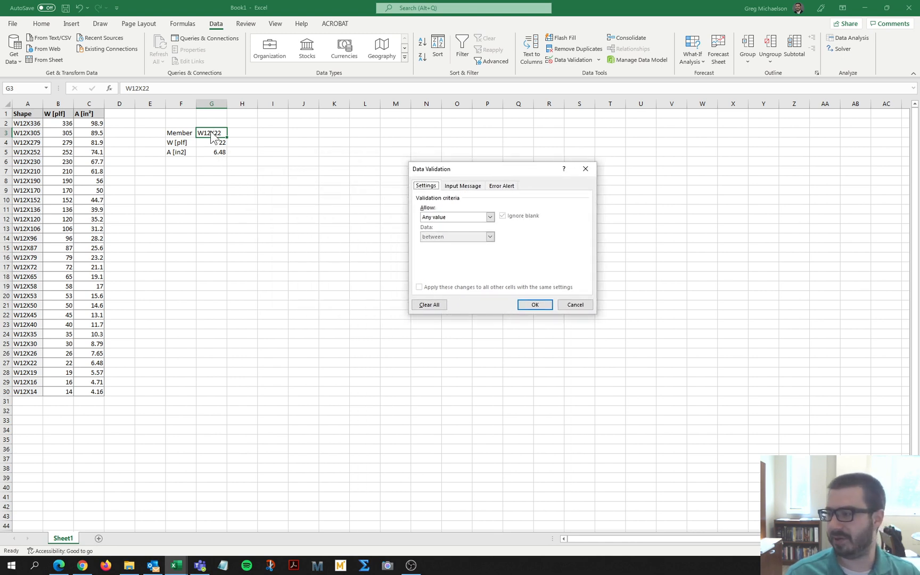
click(489, 217)
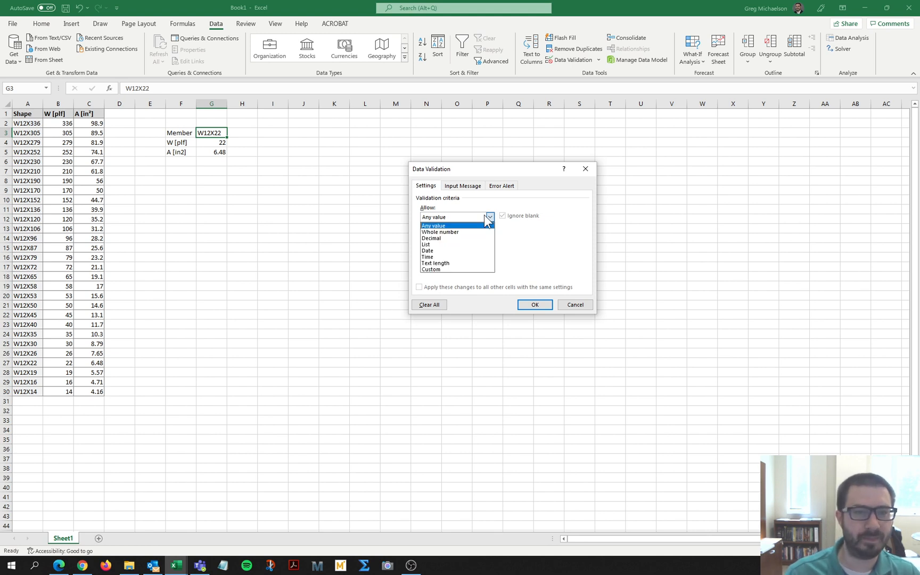
click(459, 245)
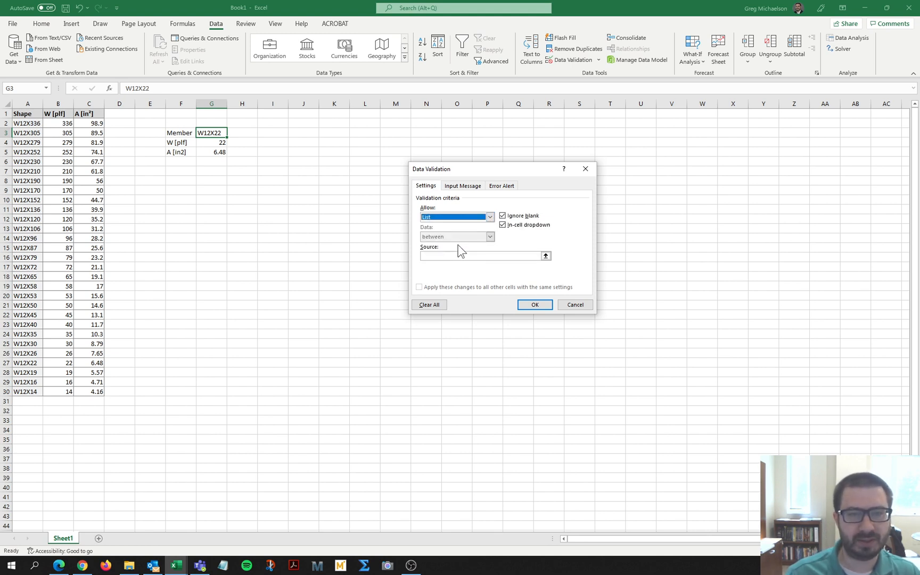
click(545, 256)
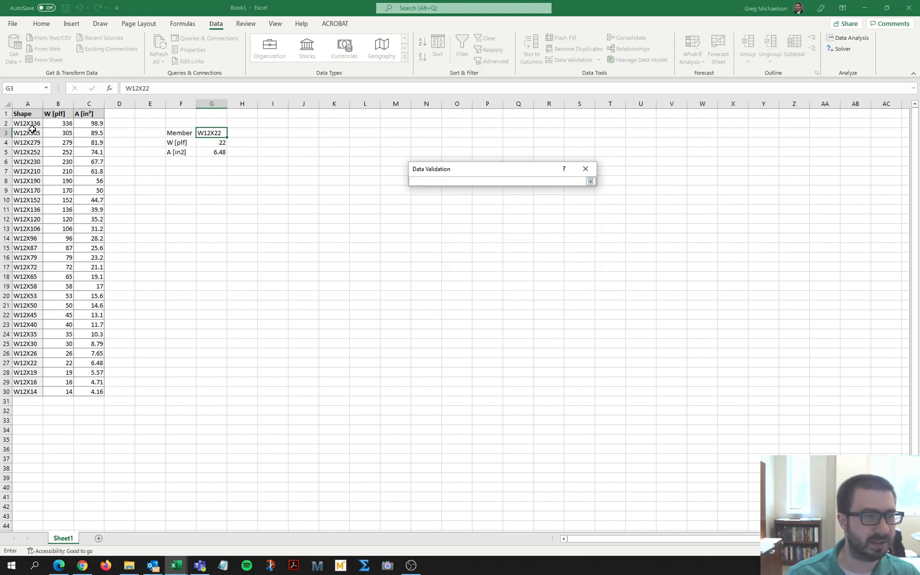
drag(30, 126, 33, 390)
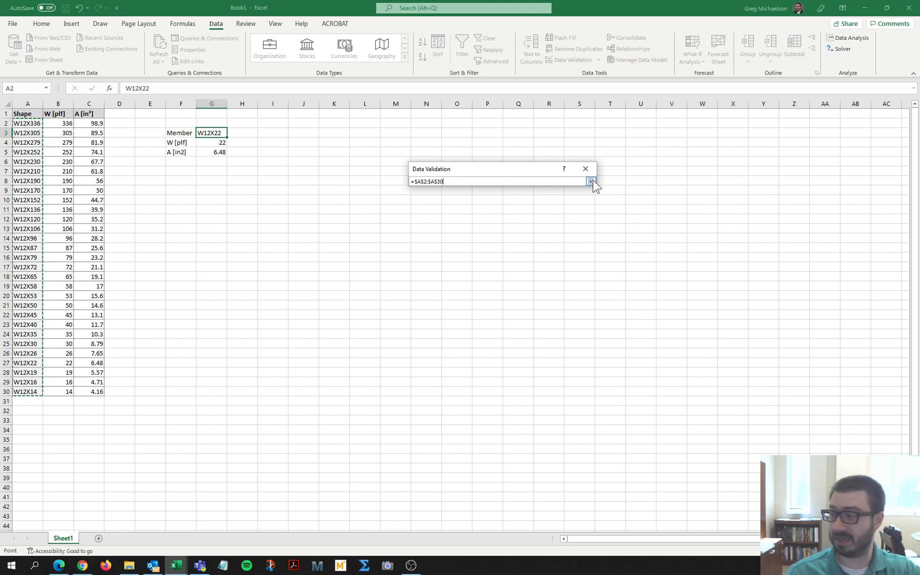
click(591, 182)
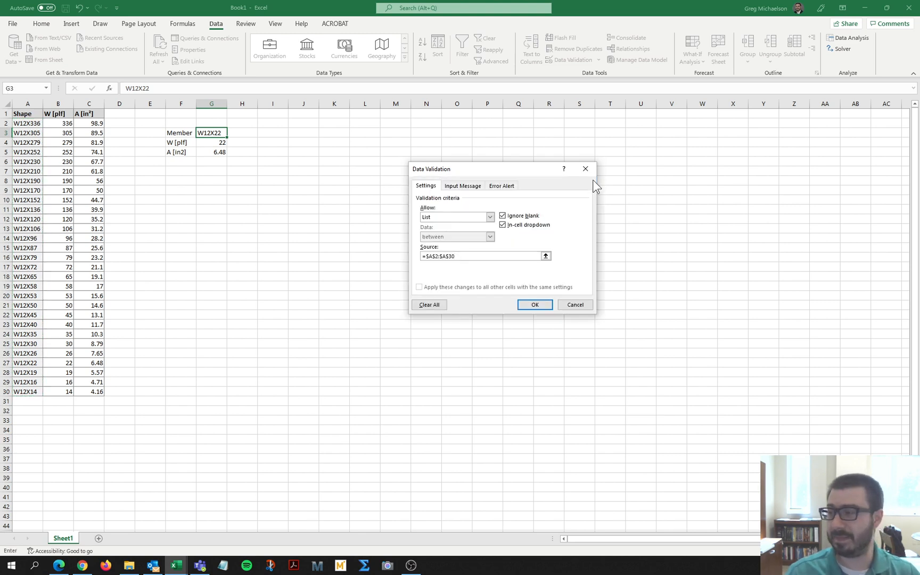
click(535, 304)
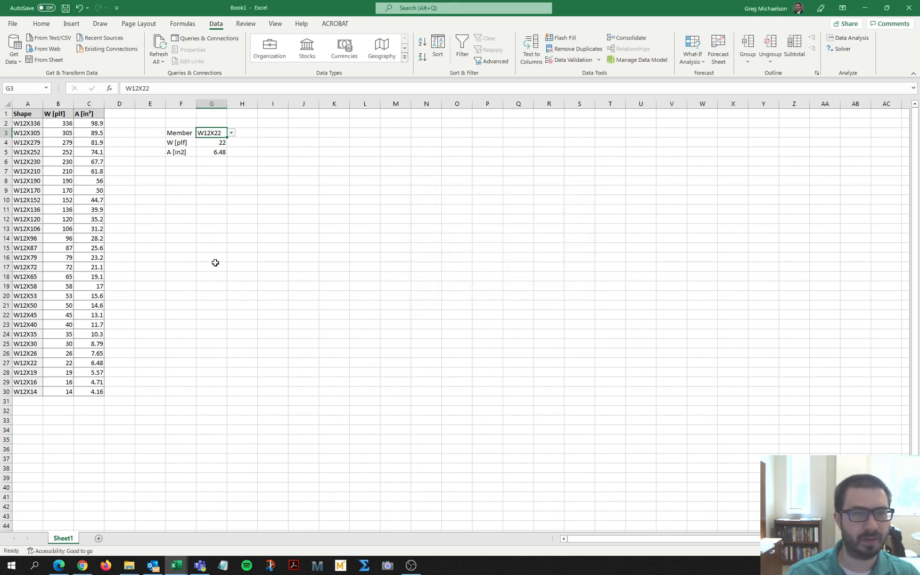
Choose W12X79 from the dropdown in G3 and inspect the lookup formulas in G4 and G5.
click(231, 132)
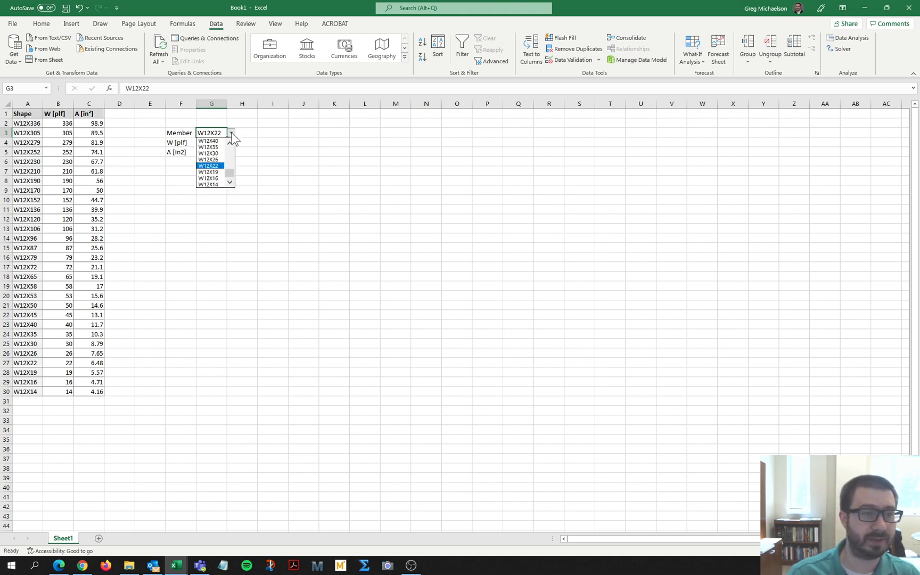
drag(229, 176, 230, 165)
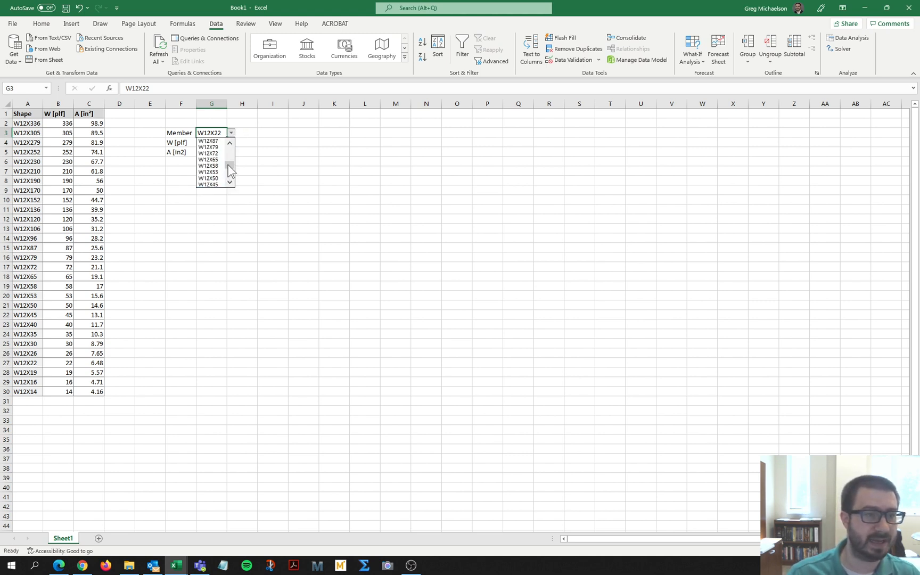
click(210, 147)
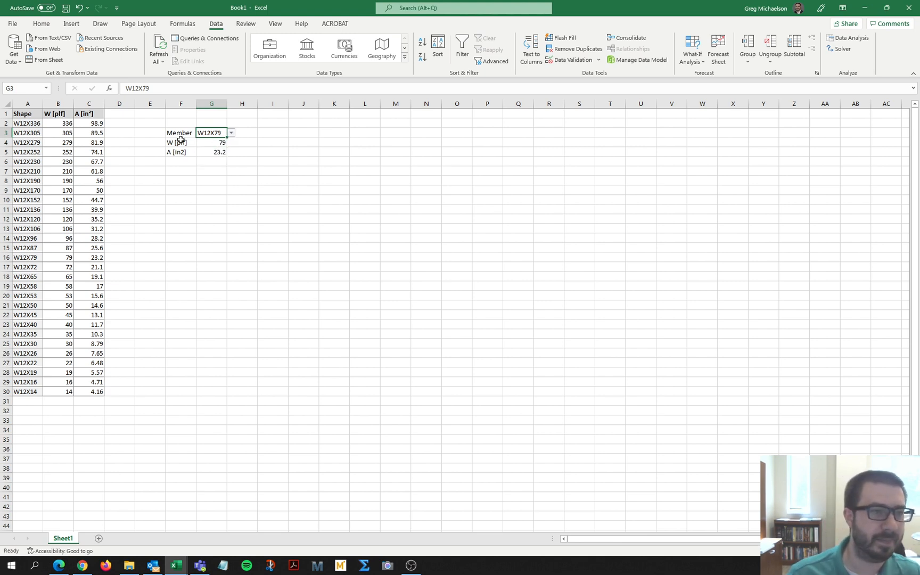
click(210, 141)
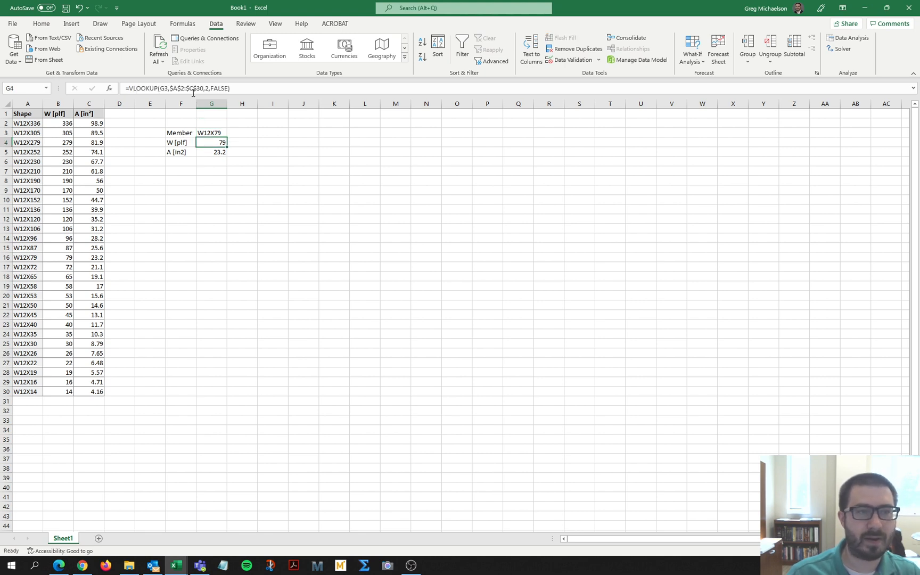
click(213, 154)
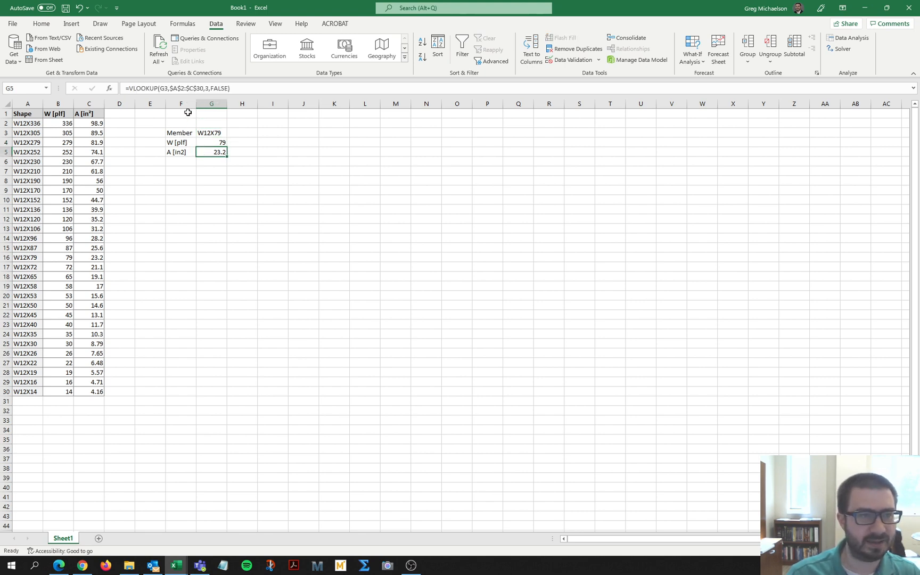
Copy the lookup block F3:G5 and paste copies of it at J3, J12, N21 and H20.
drag(180, 133, 215, 153)
key(ctrl+c)
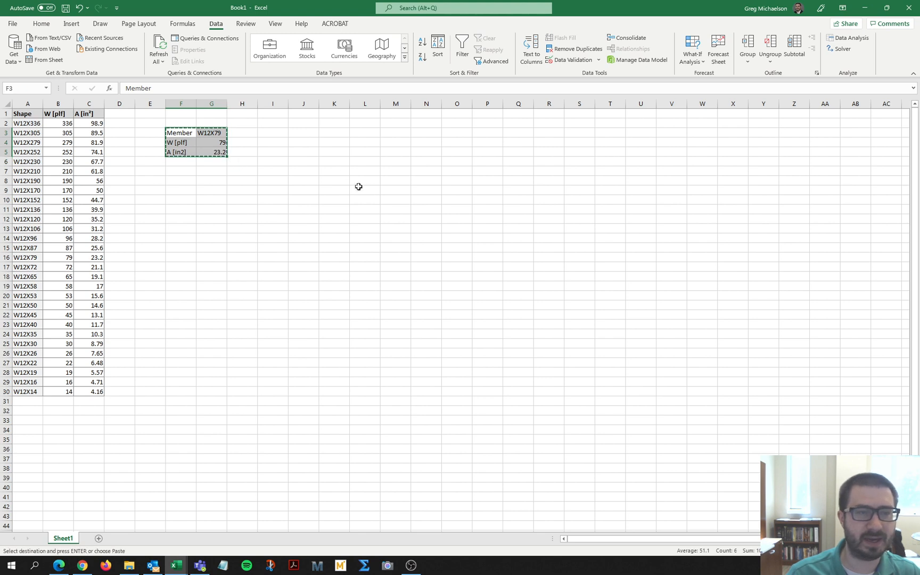
click(299, 134)
key(ctrl+v)
click(301, 219)
key(ctrl+v)
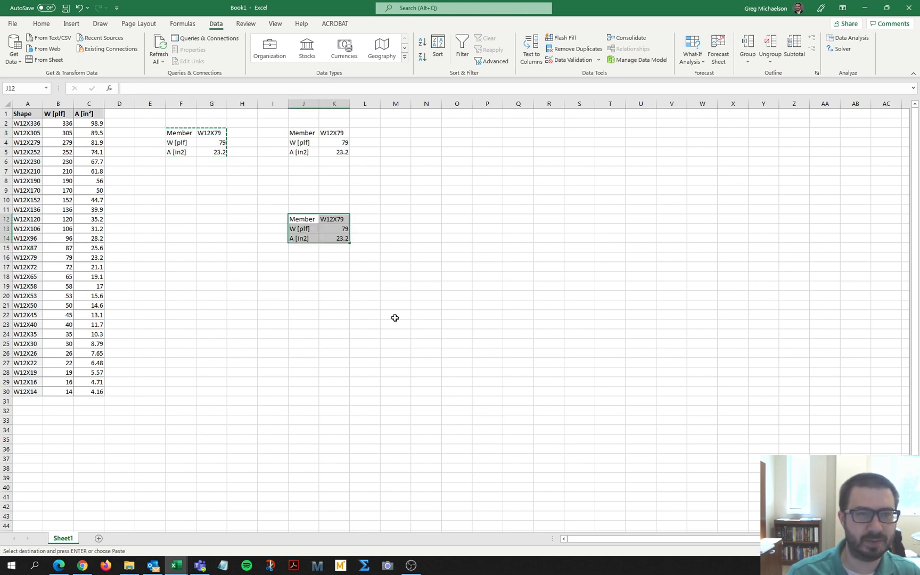
click(426, 305)
key(ctrl+v)
click(255, 298)
key(ctrl+v)
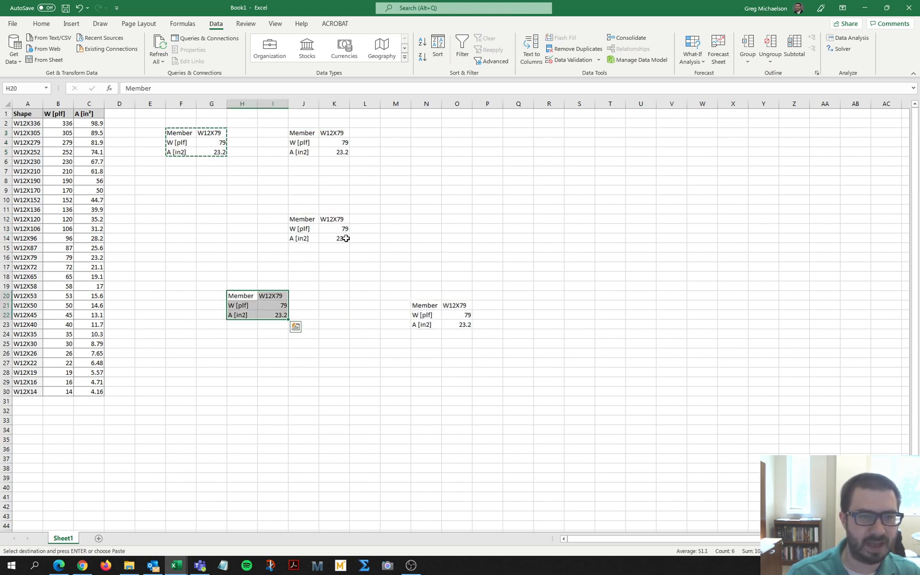
Choose W12X65 as the member in K12 and W12X50 as the member in K3.
click(342, 212)
click(344, 219)
click(353, 218)
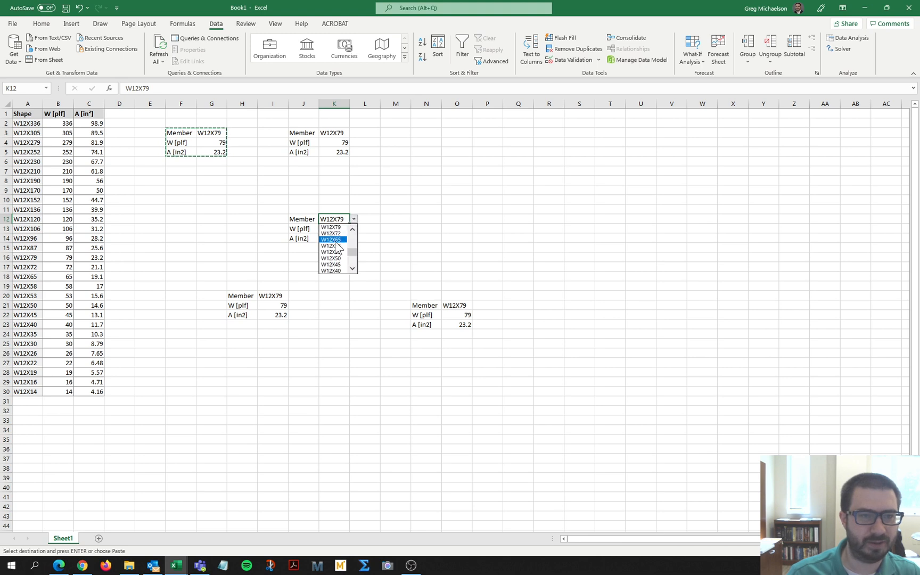
click(330, 240)
click(340, 137)
click(353, 132)
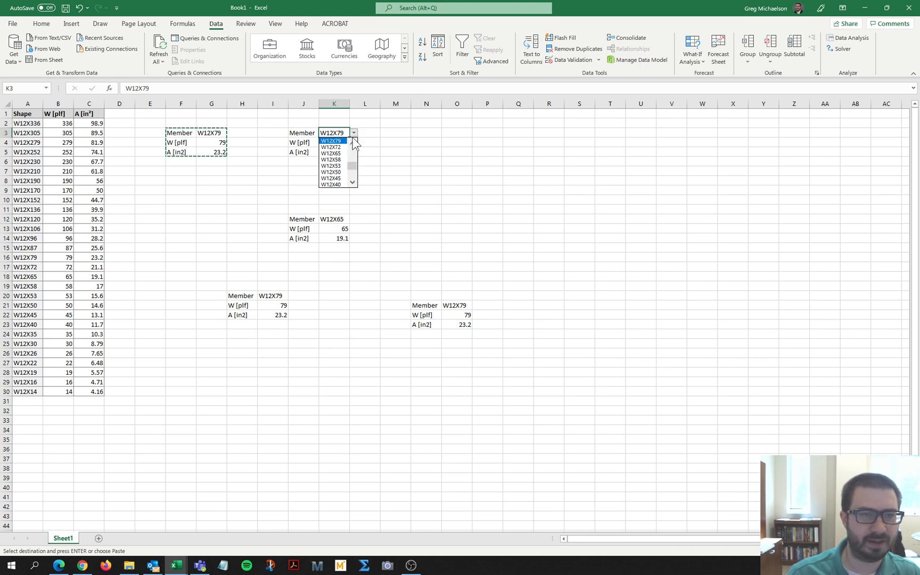
click(333, 172)
Choose W12X40 as the member in I20 and W12X305 as the member in O21.
click(274, 296)
click(292, 296)
scroll(273, 335, down, 5)
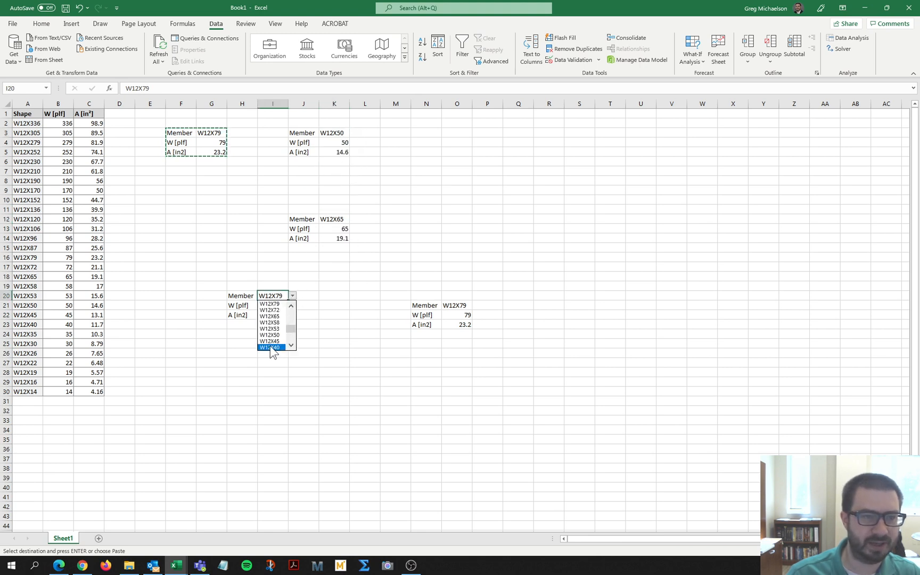
click(273, 345)
click(457, 306)
click(476, 305)
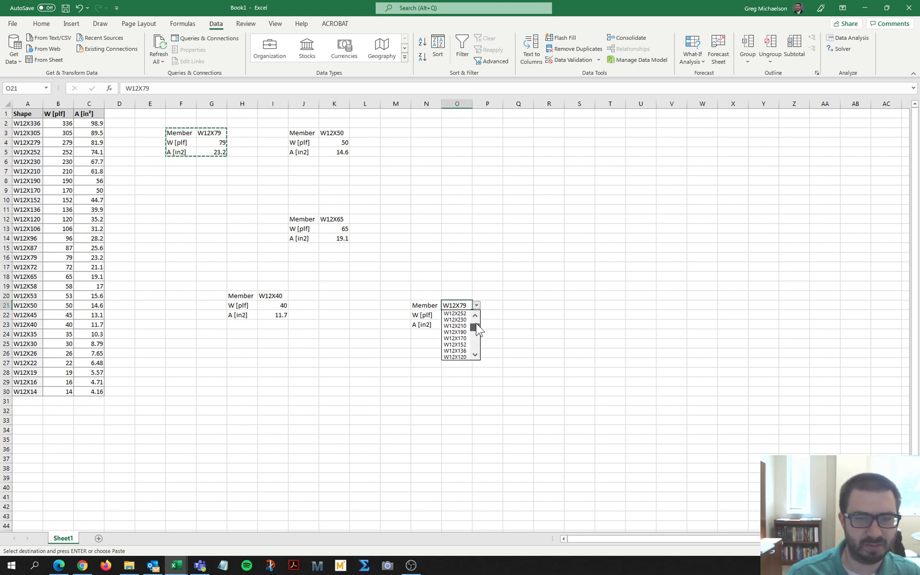
drag(475, 323, 475, 320)
click(463, 320)
click(492, 334)
click(521, 355)
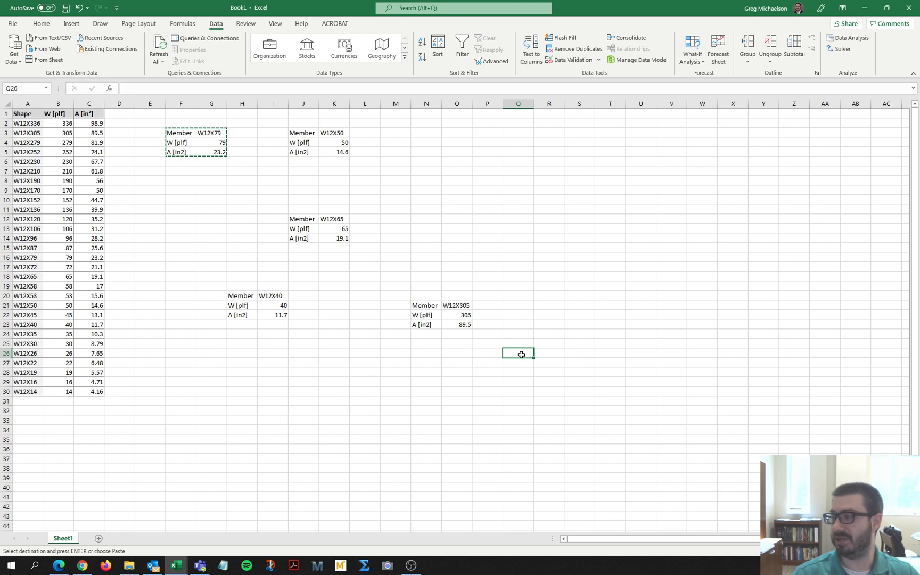
Undo the member choices in the copied blocks, the four pasted blocks and the W12X79 choice in G3.
click(512, 364)
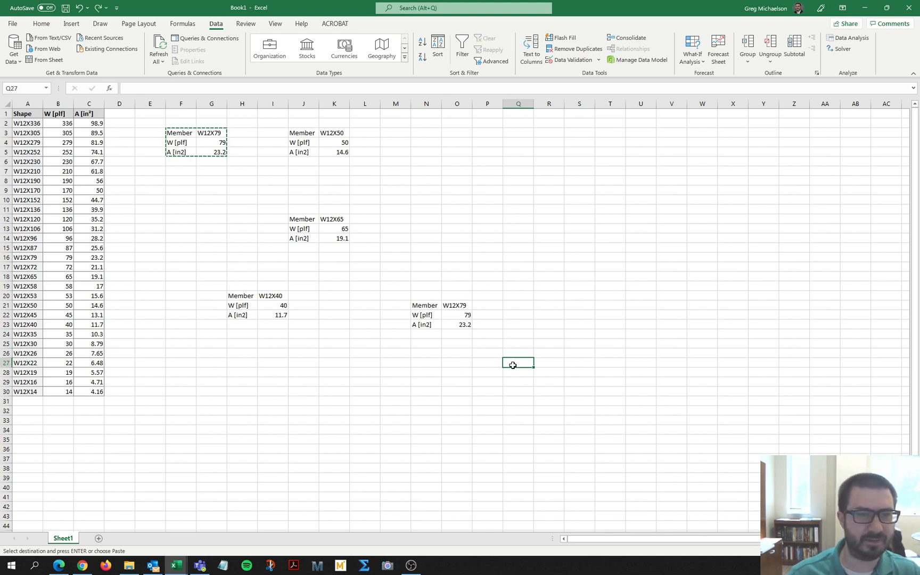
key(ctrl+z)
key(ctrl+z)
key(ctrl+z)
key(ctrl+z)
key(ctrl+z)
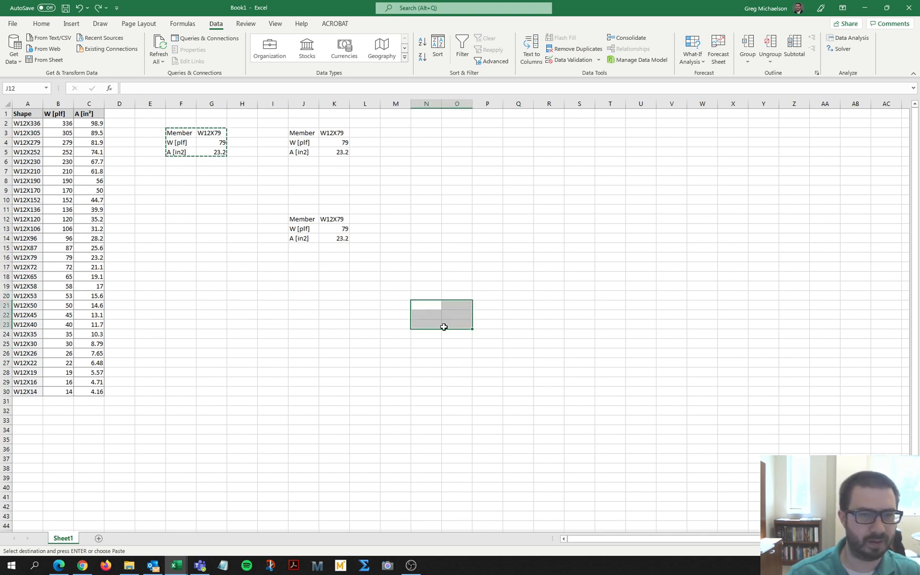
key(ctrl+z)
key(ctrl+z)
key(ctrl+z)
key(ctrl+z)
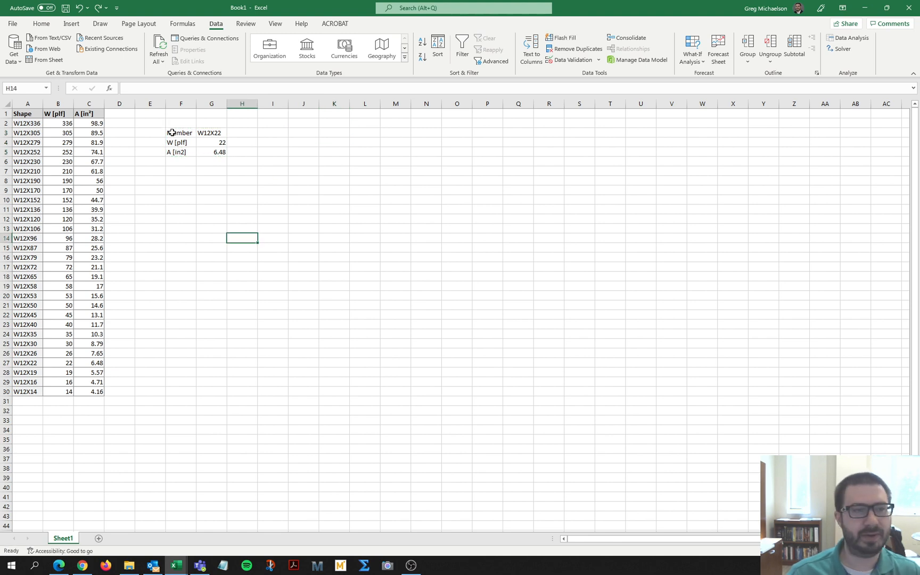
Copy the lookup block F3:G5 and paste it at J5.
drag(172, 133, 217, 152)
key(ctrl+c)
click(298, 152)
key(ctrl+v)
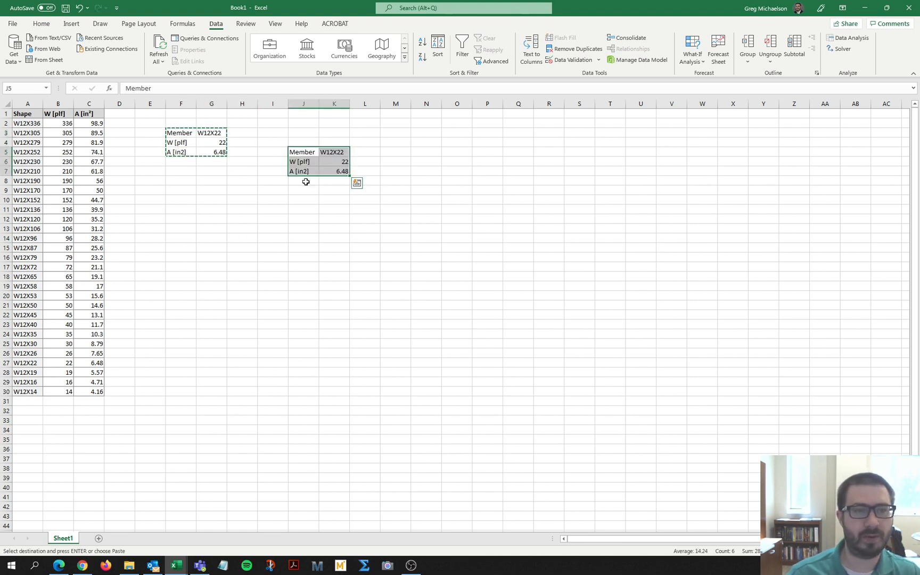
Rearrange the pasted block into one row by moving the weight formula to L5 and the area formula to M5, and delete the labels in J6:J7.
click(298, 248)
click(340, 155)
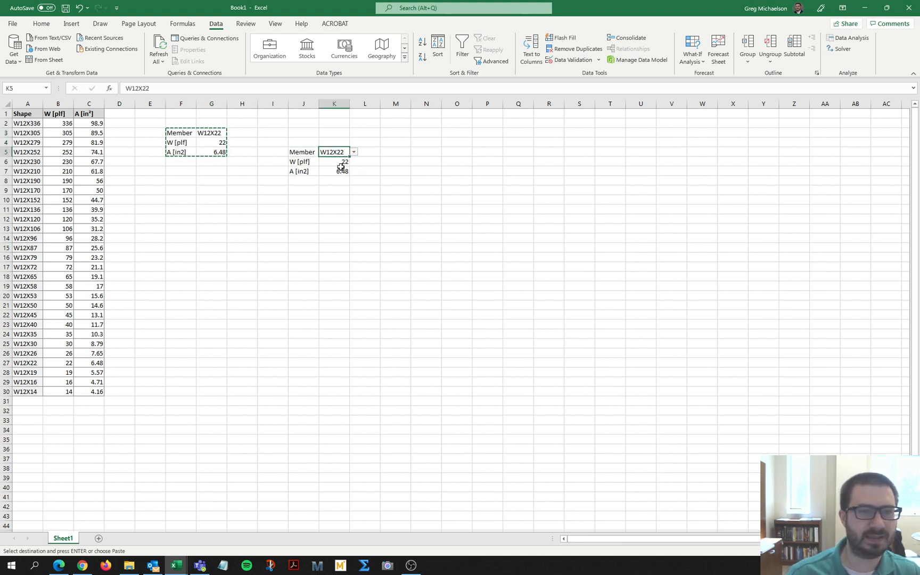
click(338, 162)
drag(338, 167, 410, 153)
click(325, 172)
drag(298, 160, 402, 152)
key(Delete)
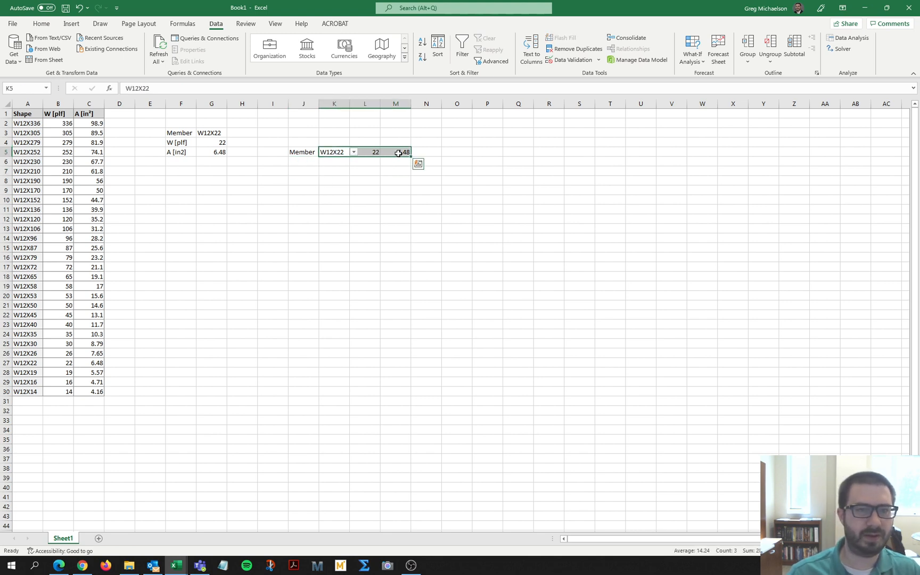
Copy the lookup row K5:M5 and paste it down into K6:M24.
key(ctrl+c)
drag(338, 160, 400, 335)
key(ctrl+v)
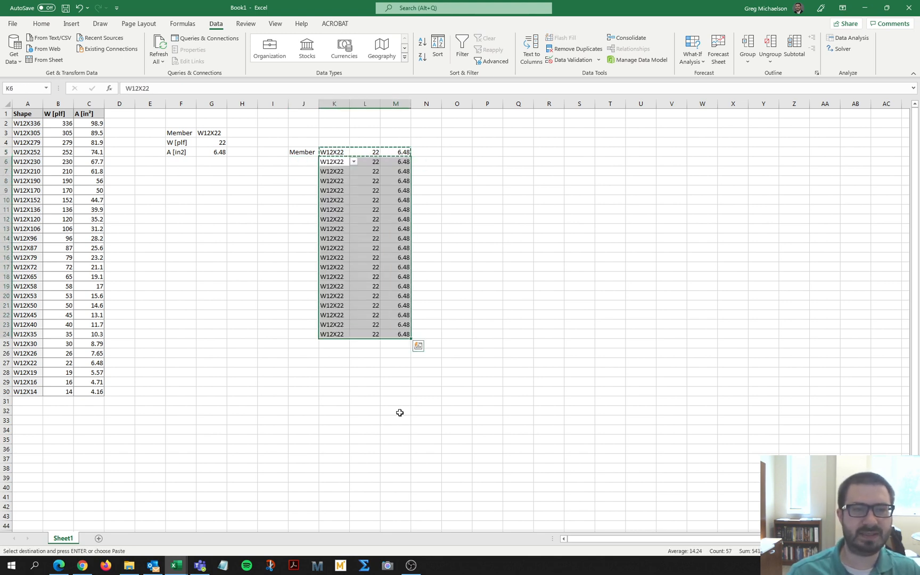
click(396, 427)
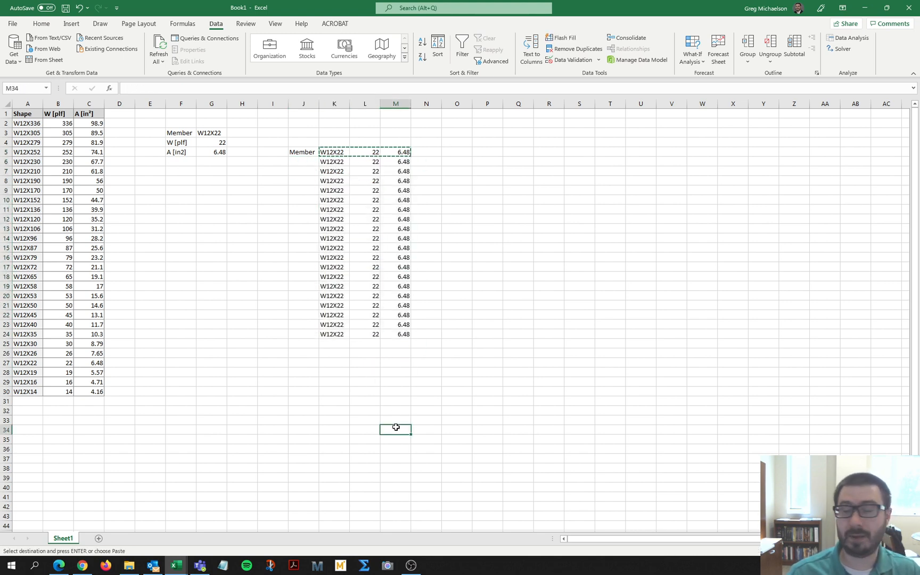
Choose W12X40 as the member in K9 and W12X87 as the member in K14.
click(343, 190)
click(353, 190)
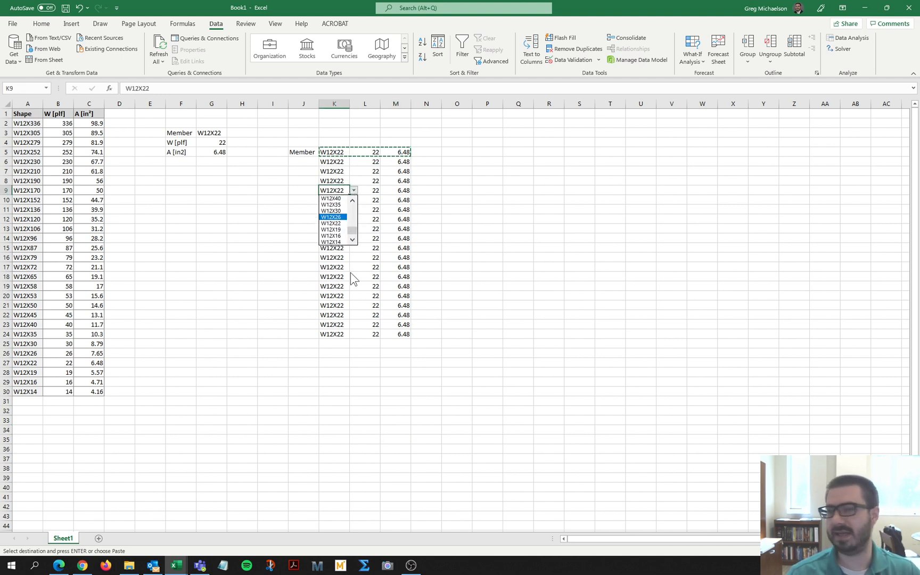
click(332, 198)
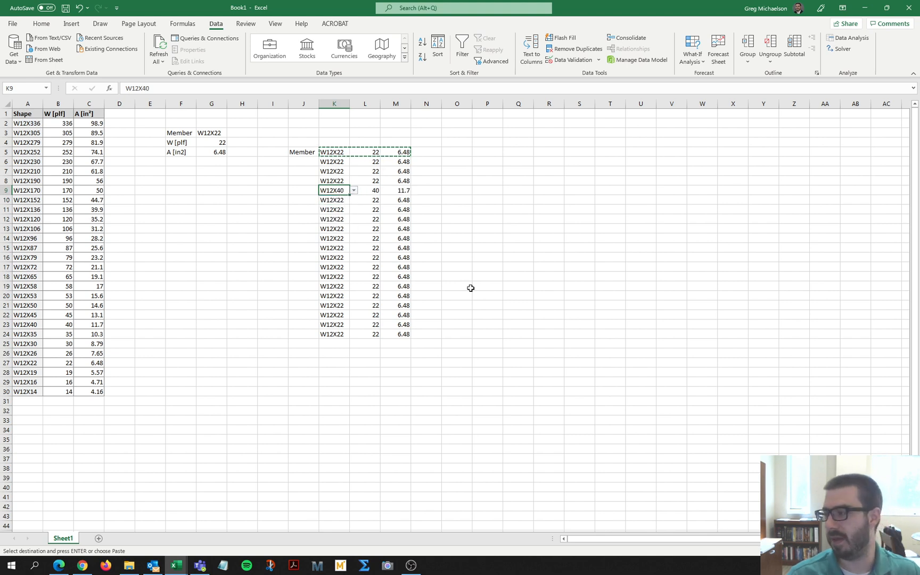
click(332, 238)
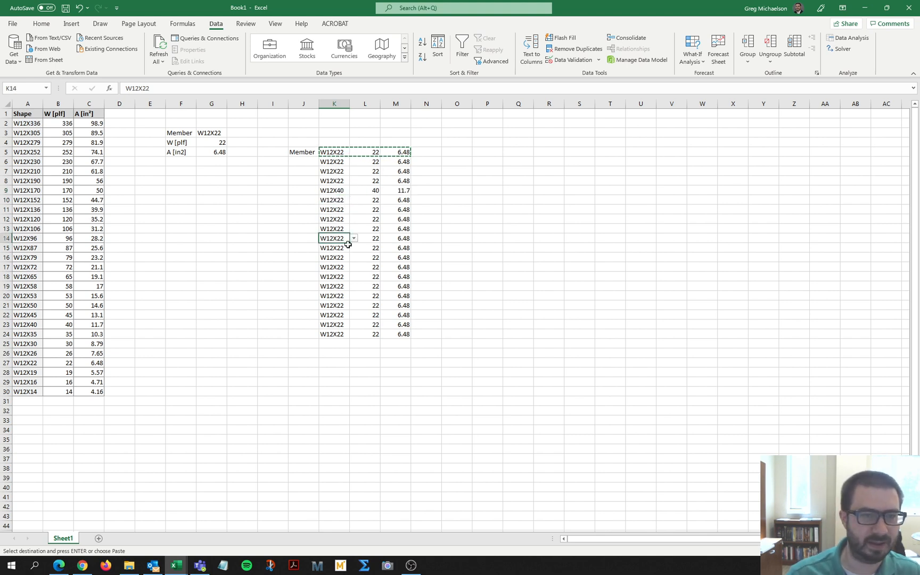
click(353, 238)
scroll(336, 261, up, 3)
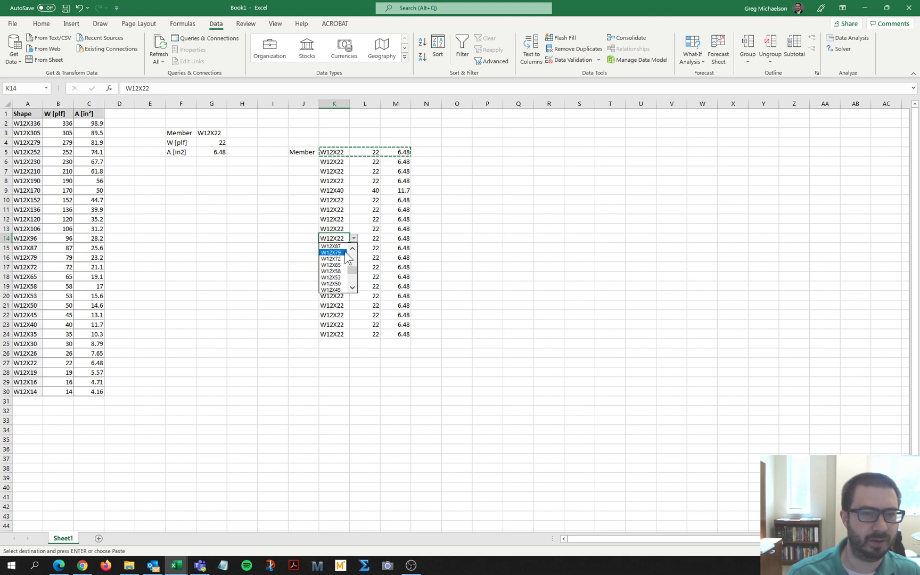
click(338, 248)
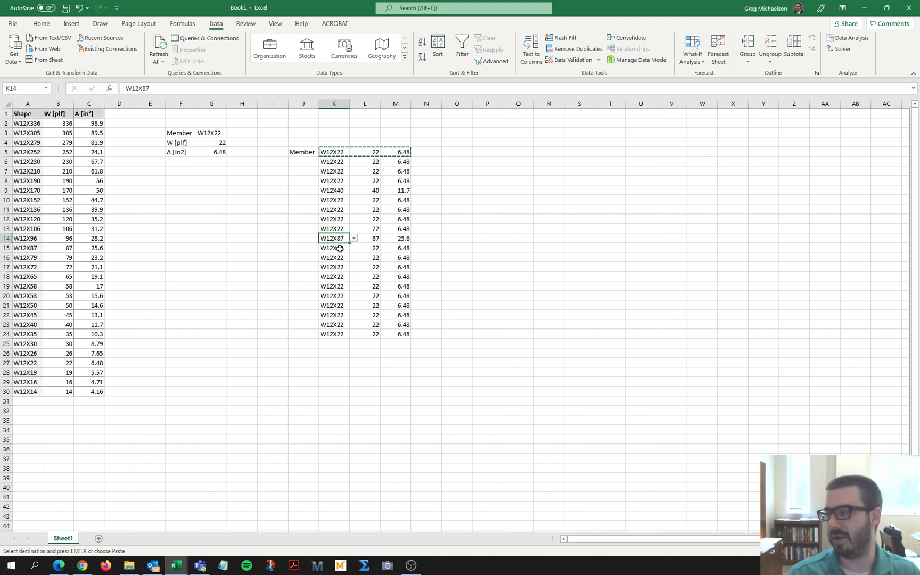